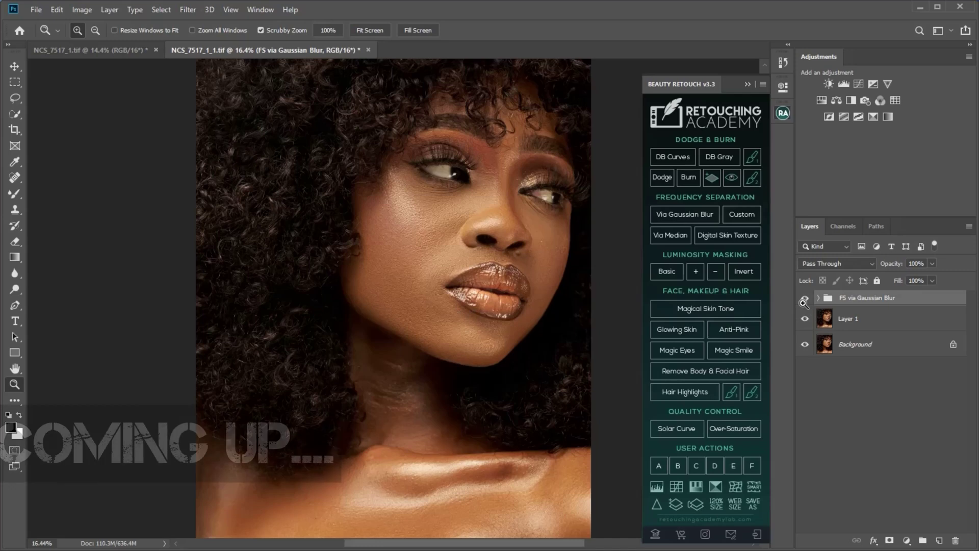
Compare the portrait with the FS via Gaussian Blur group hidden and shown.
left_click(805, 299)
left_click(806, 300)
left_click(805, 300)
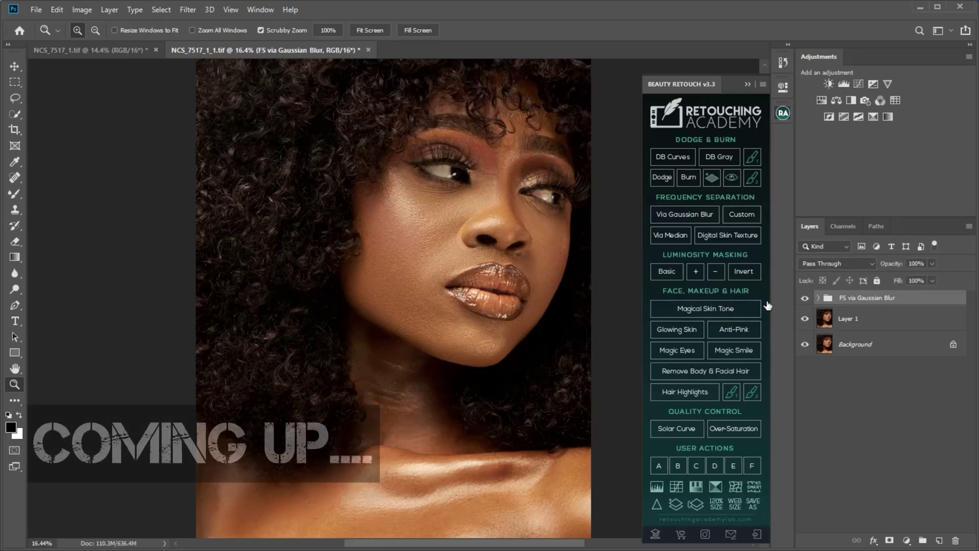
left_click_drag(451, 500, 504, 505)
left_click_drag(365, 219, 378, 354)
scroll(378, 354, "down", 7)
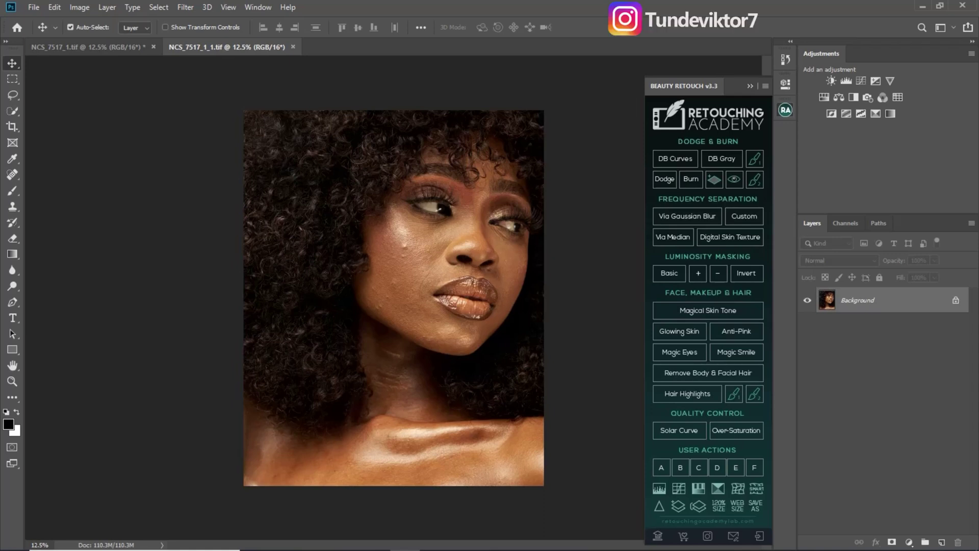
Examine the cheek's skin texture and blemishes up close and switch to the NCS_7517_1.tif document.
key("z")
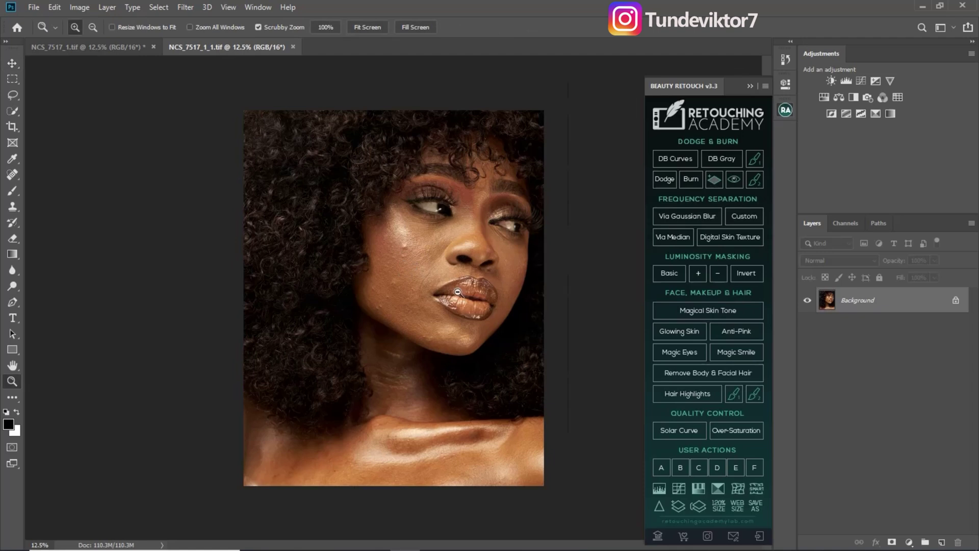
left_click_drag(428, 265, 369, 291)
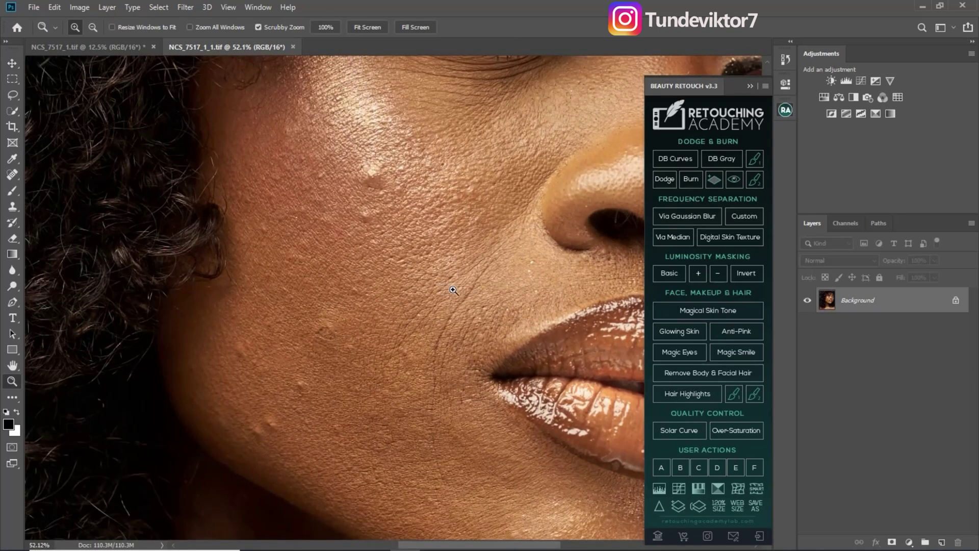
mouse_move(463, 291)
left_mouse_down()
mouse_move(474, 292)
mouse_move(416, 278)
mouse_move(478, 289)
left_mouse_up()
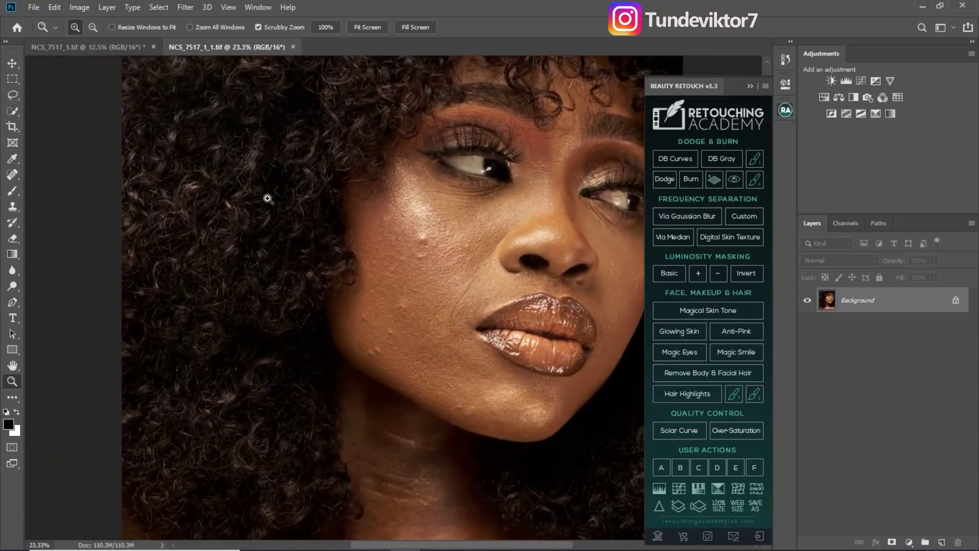
left_click(97, 47)
scroll(383, 251, "up", 3)
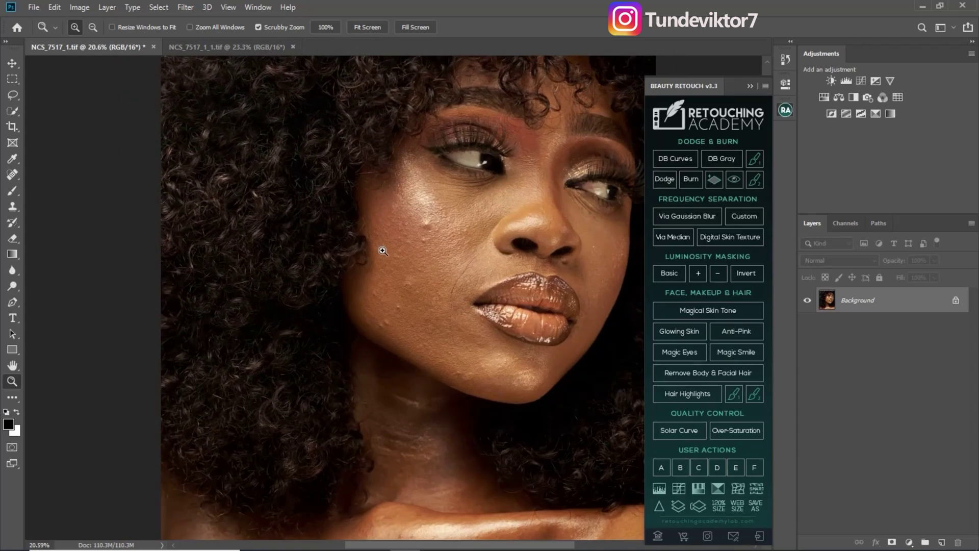
Duplicate the Background layer and remove the cheek blemishes on the copy with the Clone Stamp tool.
key("ctrl+j")
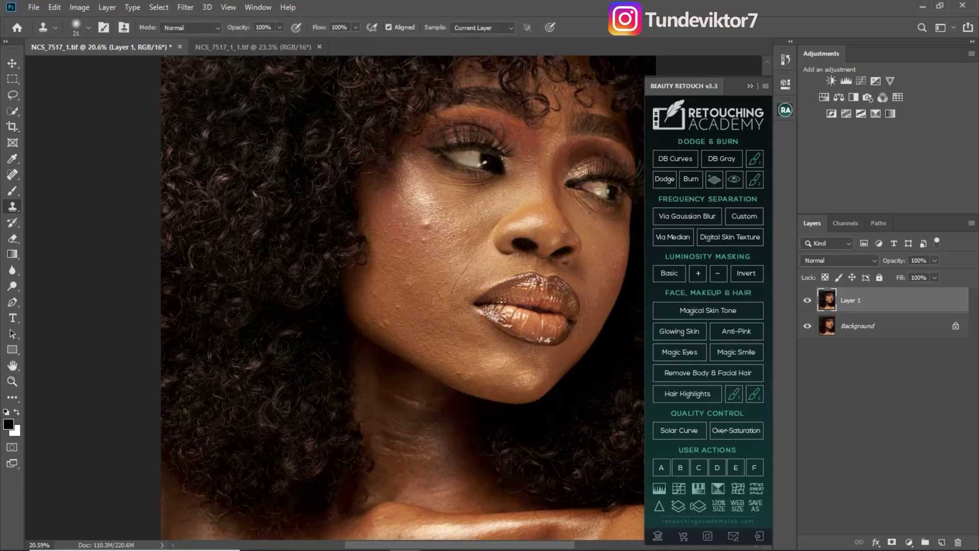
left_click_drag(449, 318, 472, 323)
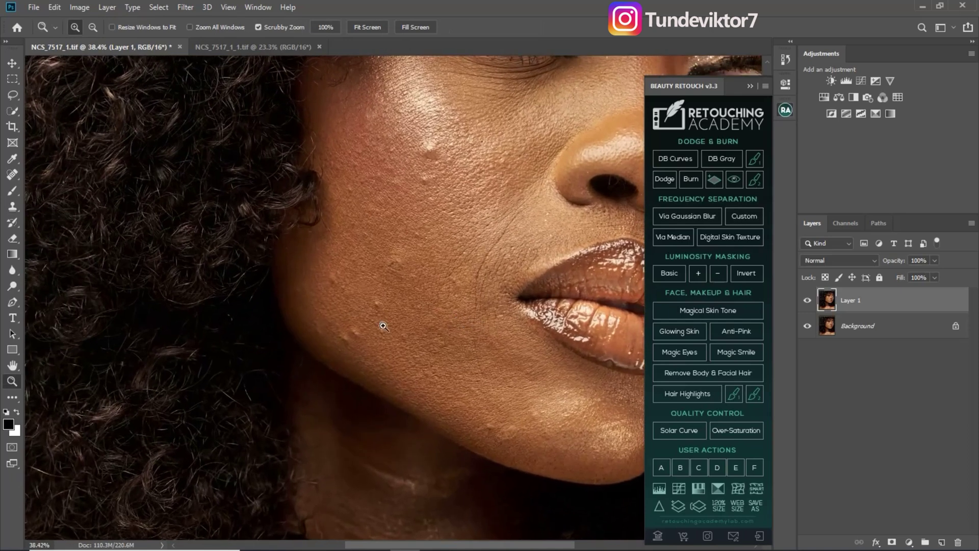
key("s")
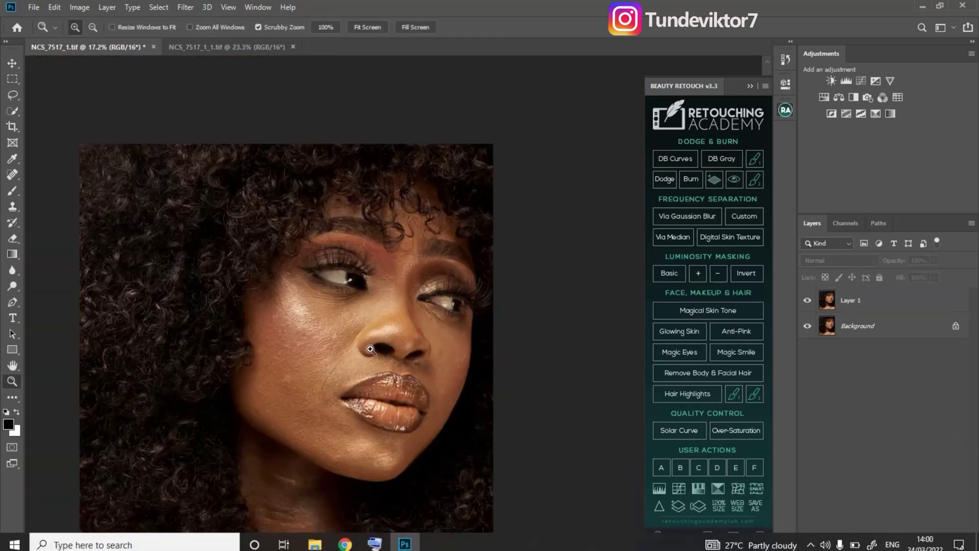
Compare the blemish cleanup with the original photo by hiding and reshowing Layer 1.
left_click_drag(371, 349, 459, 285)
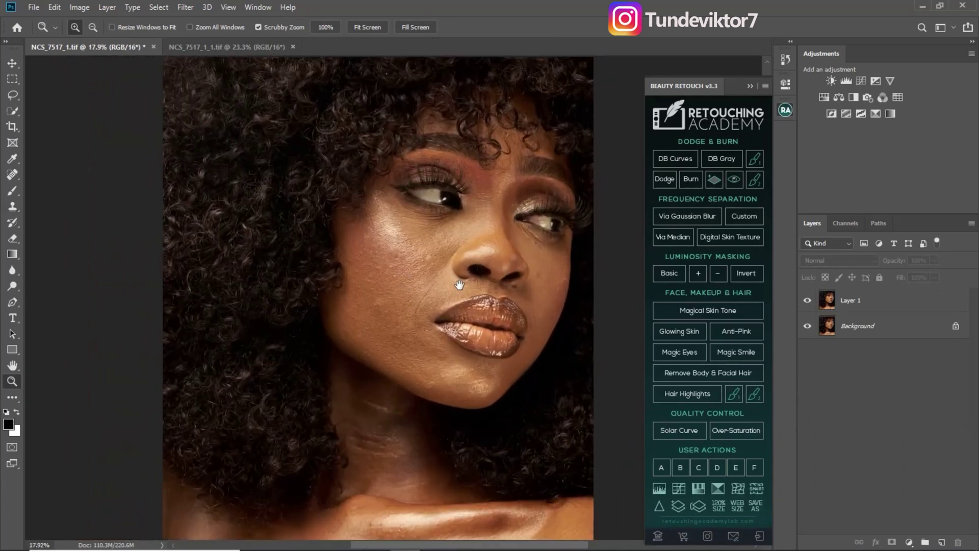
left_click(807, 302)
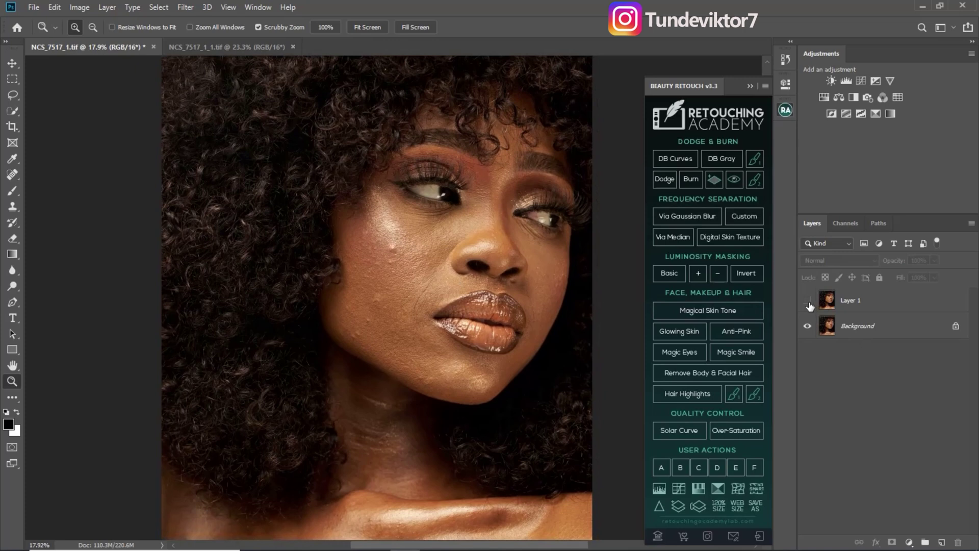
left_click(807, 301)
left_click_drag(433, 263, 477, 239)
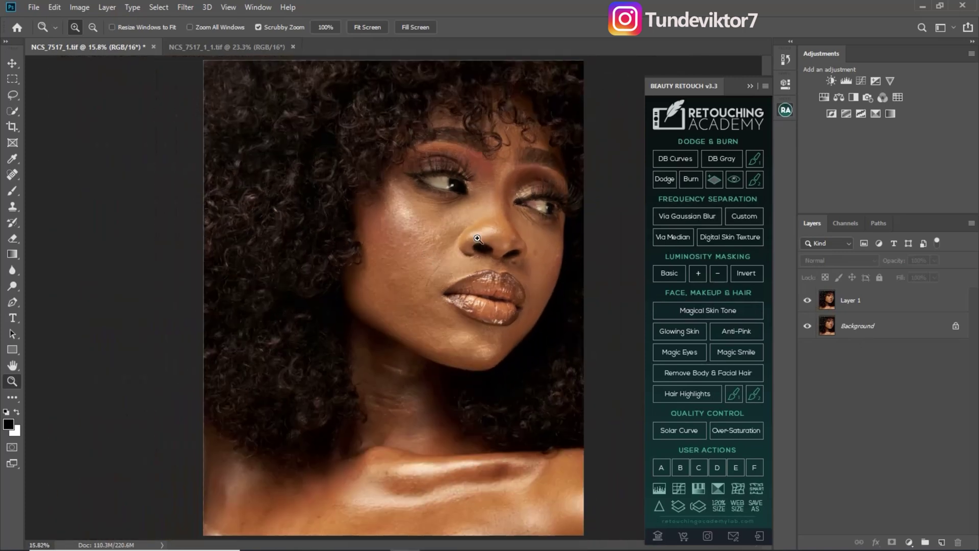
left_click_drag(424, 270, 418, 249)
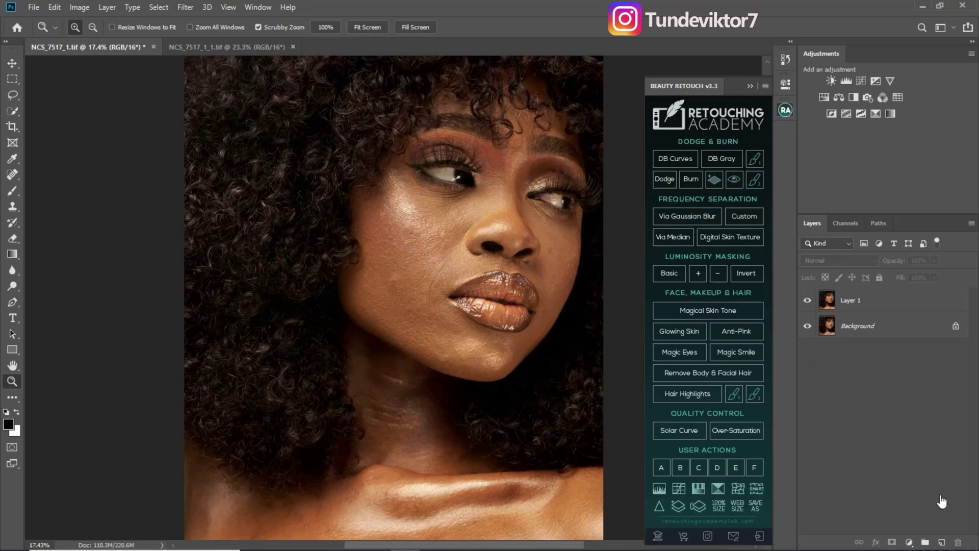
Add an empty layer above Layer 1 and activate the Mixer Brush tool for the cheek area.
left_click(941, 542)
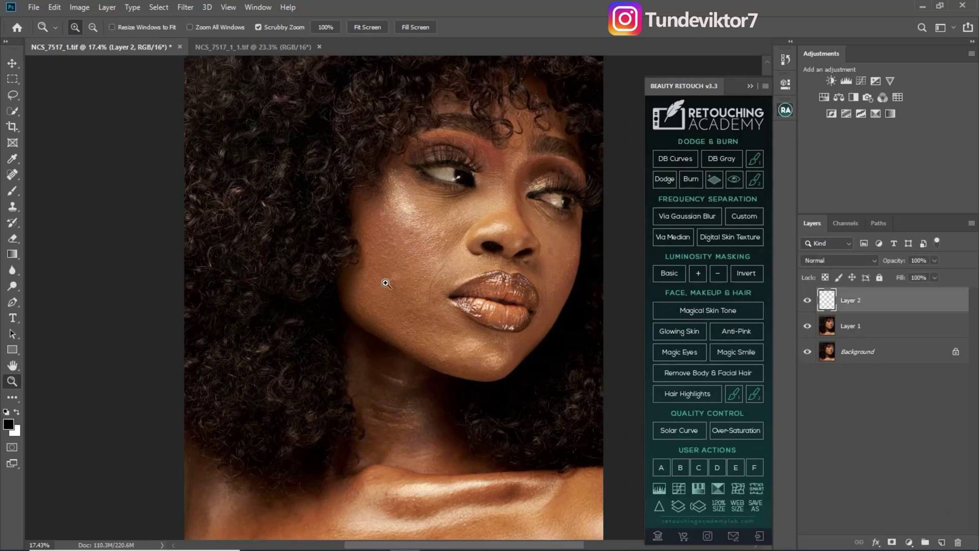
left_click(14, 193)
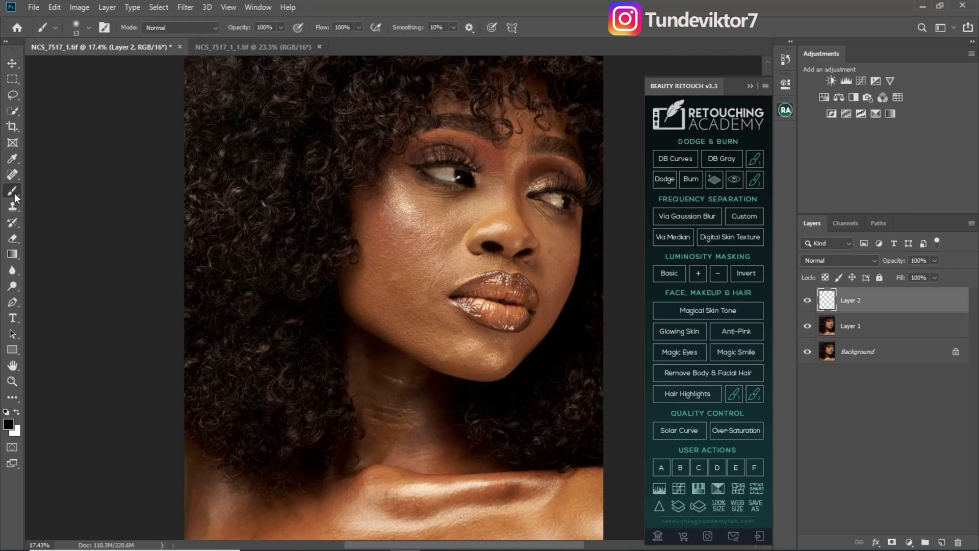
right_click(13, 192)
left_click(56, 225)
mouse_move(467, 278)
left_mouse_down()
mouse_move(499, 282)
mouse_move(476, 277)
left_mouse_up()
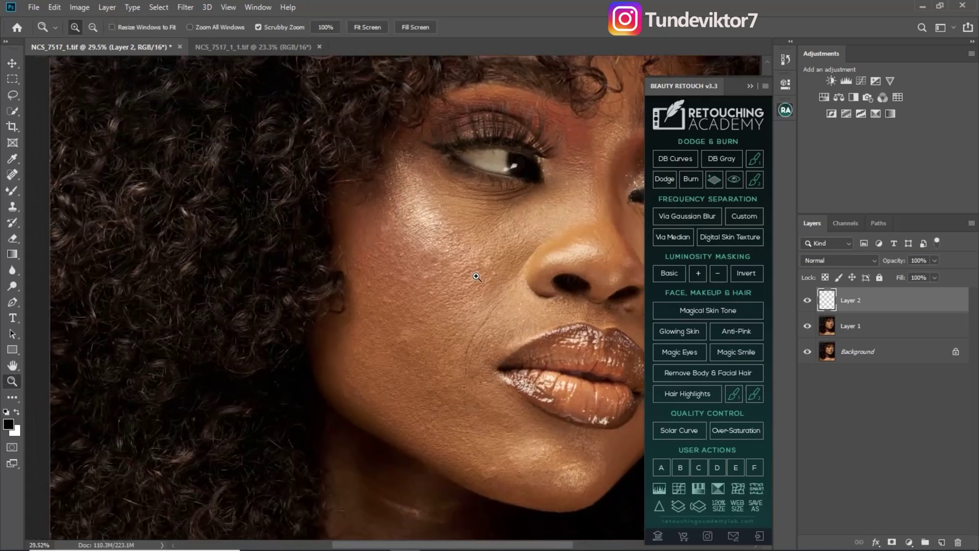
key("b")
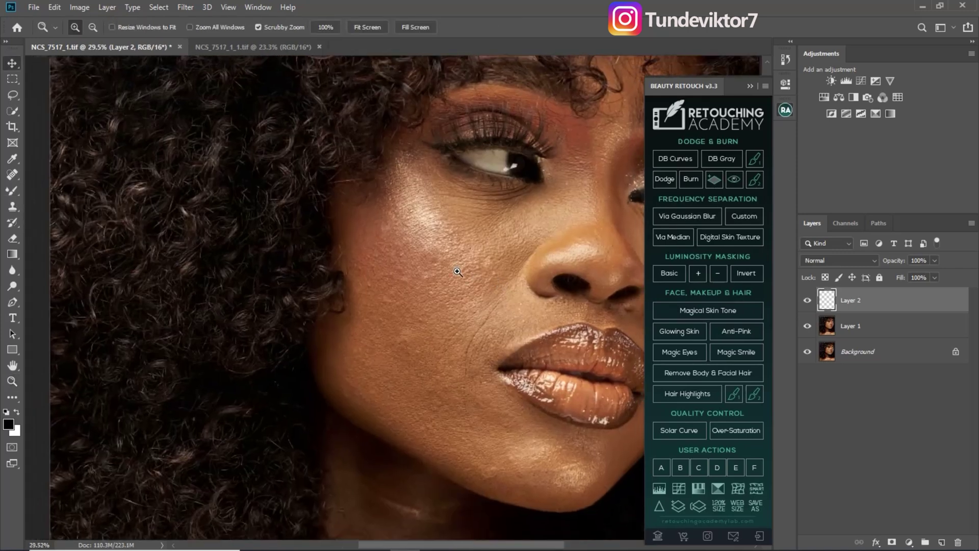
Blend the skin beneath the eye on Layer 2 with the Mixer Brush, varying its size up to 250 px.
key("bracketleft")
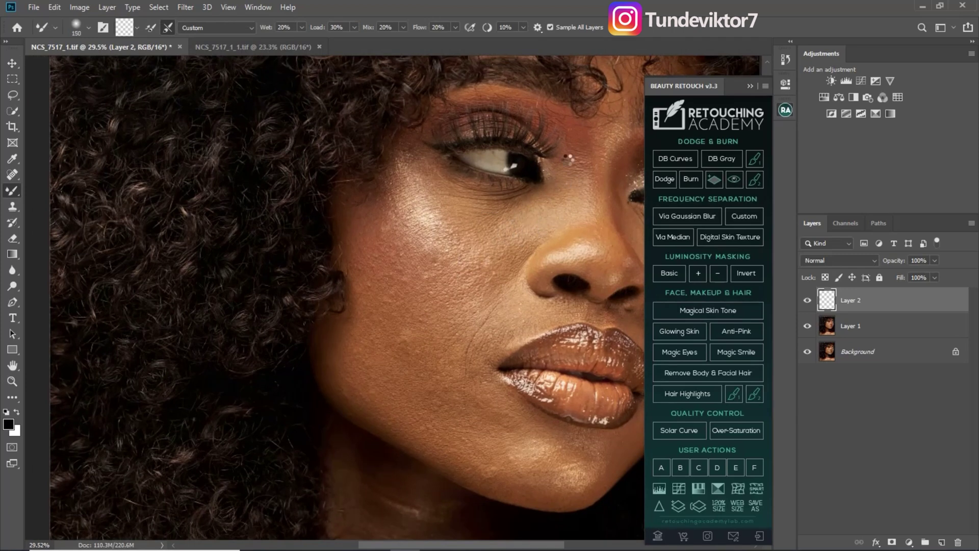
key("bracketleft")
key("bracketleft")
key("bracketright")
key("bracketright")
key("bracketright")
key("bracketleft")
key("bracketleft")
key("bracketright")
key("bracketright")
key("bracketright")
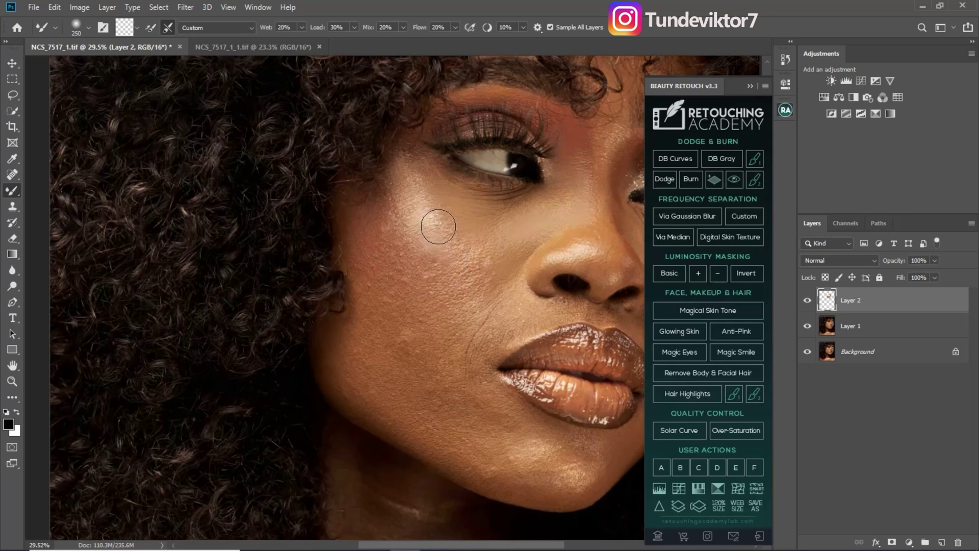
Smooth the cheek and the rest of the skin on Layer 2 with the Mixer Brush at about 200 px.
key("bracketleft")
key("bracketleft")
mouse_move(464, 276)
left_mouse_down()
mouse_move(412, 326)
mouse_move(363, 261)
mouse_move(432, 284)
mouse_move(482, 259)
mouse_move(480, 299)
left_mouse_up()
key("bracketright")
mouse_move(469, 340)
left_mouse_down()
mouse_move(419, 375)
mouse_move(370, 376)
mouse_move(382, 280)
mouse_move(363, 269)
left_mouse_up()
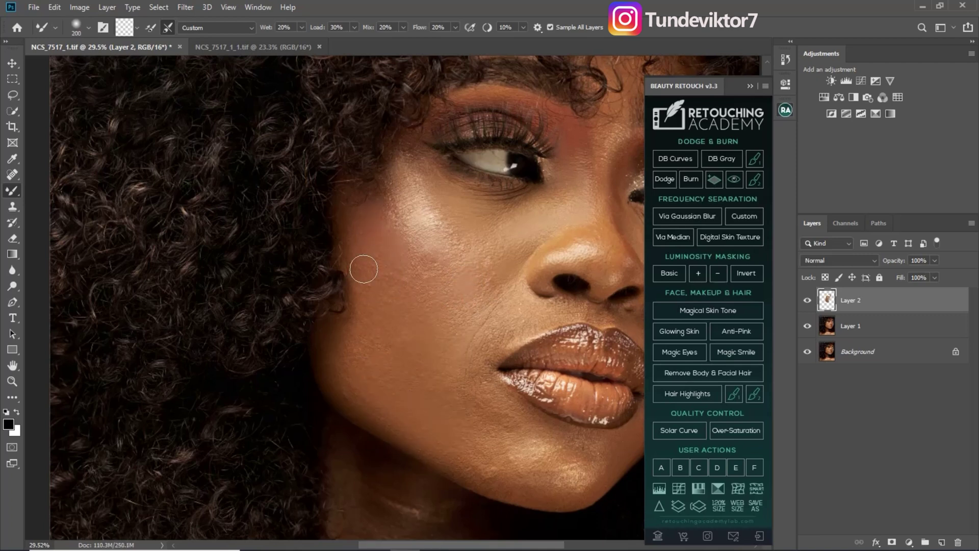
scroll(364, 269, "down", 3)
key("bracketleft")
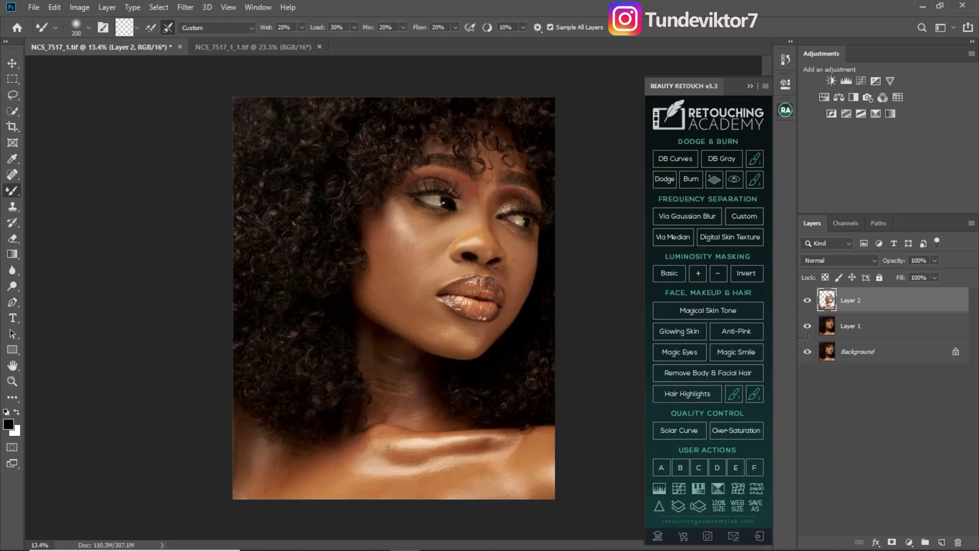
Hide and reshow Layer 2 to compare the skin before and after the Mixer Brush smoothing.
left_click(808, 300)
key("z")
left_click_drag(459, 290, 492, 297)
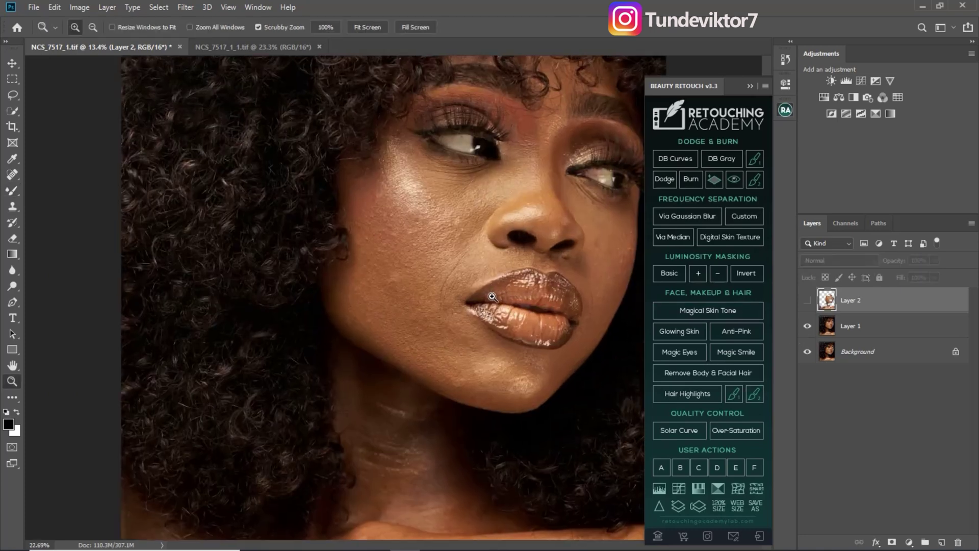
key("ctrl+0")
key("b")
left_click(808, 302)
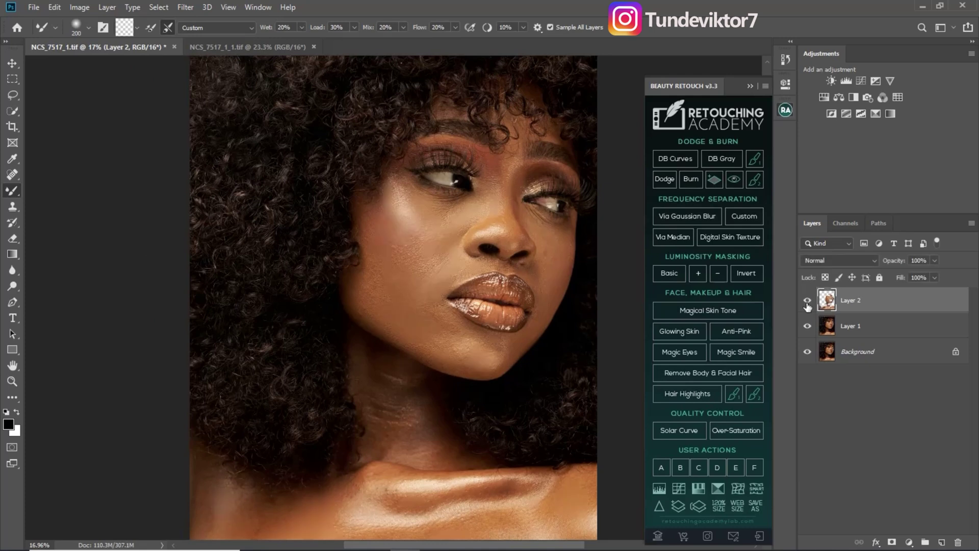
Examine the smoothed skin texture on the cheek and face at several magnifications.
key("z")
mouse_move(467, 336)
left_mouse_down()
mouse_move(426, 319)
mouse_move(485, 313)
mouse_move(518, 328)
mouse_move(429, 300)
left_mouse_up()
key("b")
key("z")
key("b")
key("z")
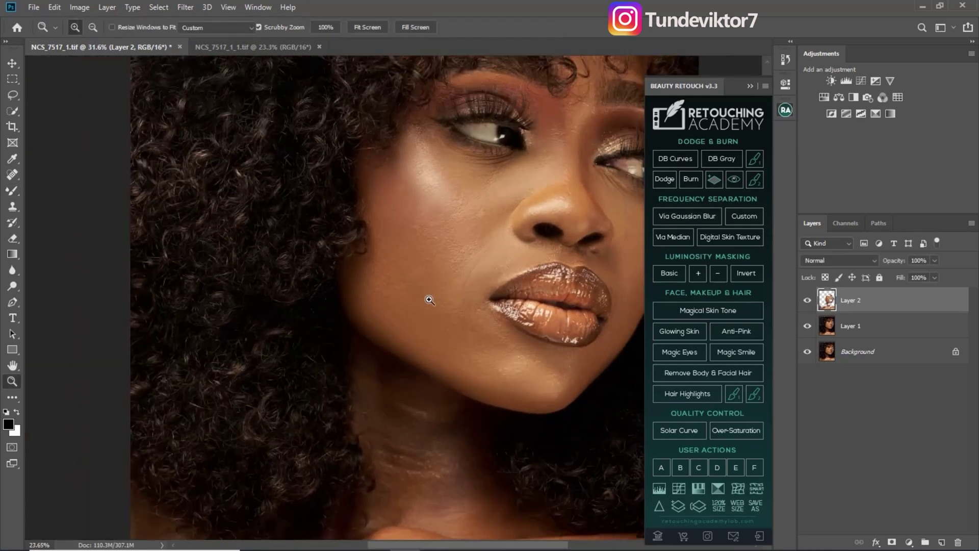
key("b")
key("z")
left_click_drag(514, 334, 426, 292)
key("b")
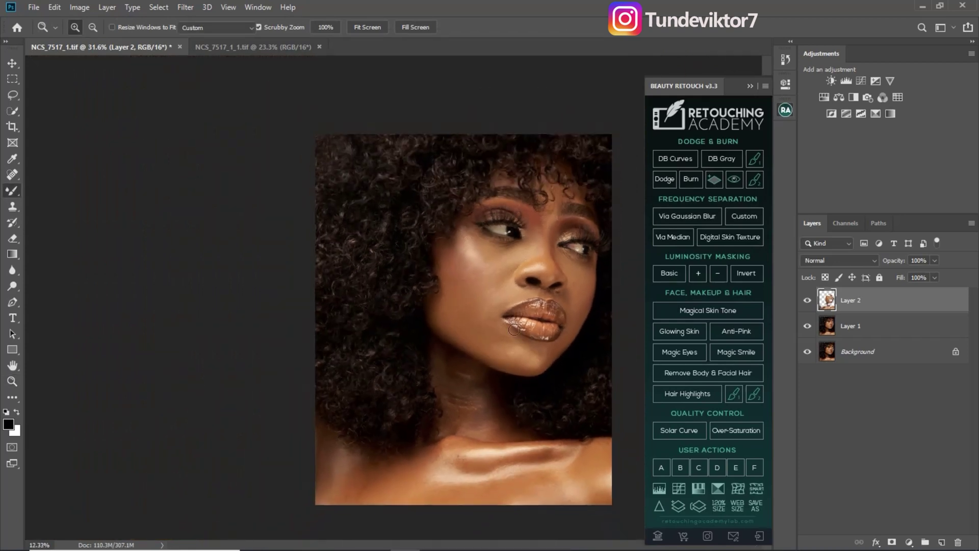
key("z")
mouse_move(514, 330)
left_mouse_down()
mouse_move(555, 350)
mouse_move(478, 332)
left_mouse_up()
key("b")
key("z")
left_click_drag(483, 284, 504, 288)
key("b")
Check the Mixer Brush result once more against the underlying skin texture, both zoomed out and close up.
left_click(807, 301)
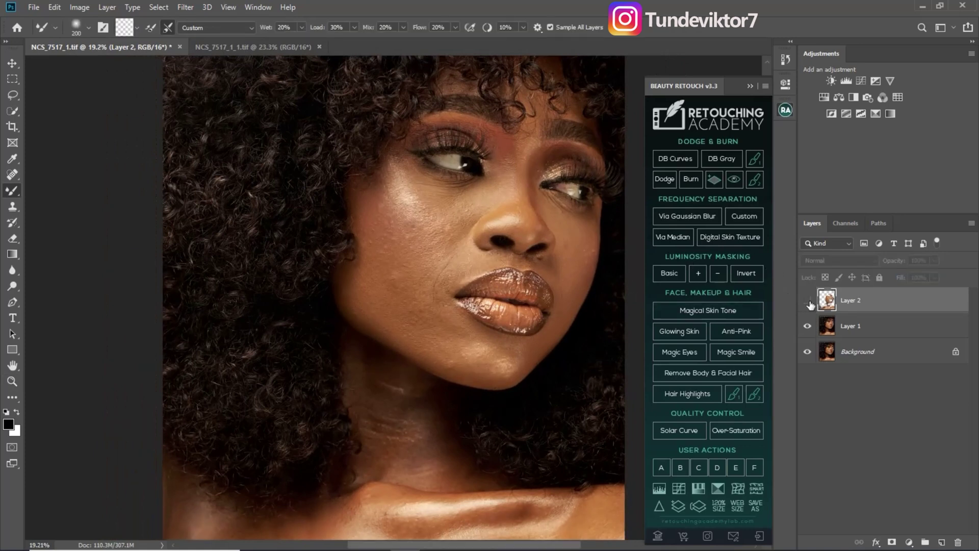
left_click(808, 300)
key("ctrl+minus")
key("ctrl+minus")
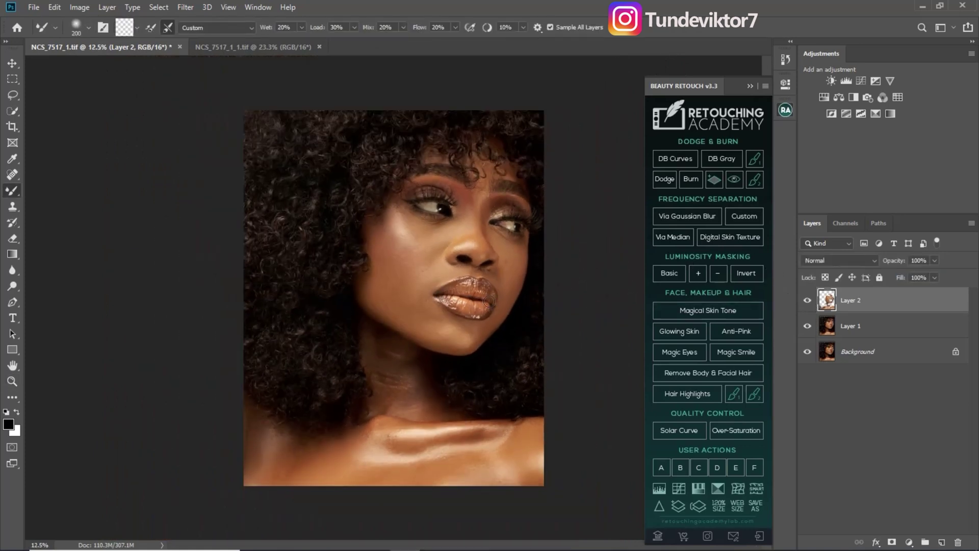
key("z")
key("b")
mouse_move(435, 326)
left_mouse_down()
mouse_move(477, 348)
mouse_move(472, 332)
mouse_move(497, 339)
left_mouse_up()
key("z")
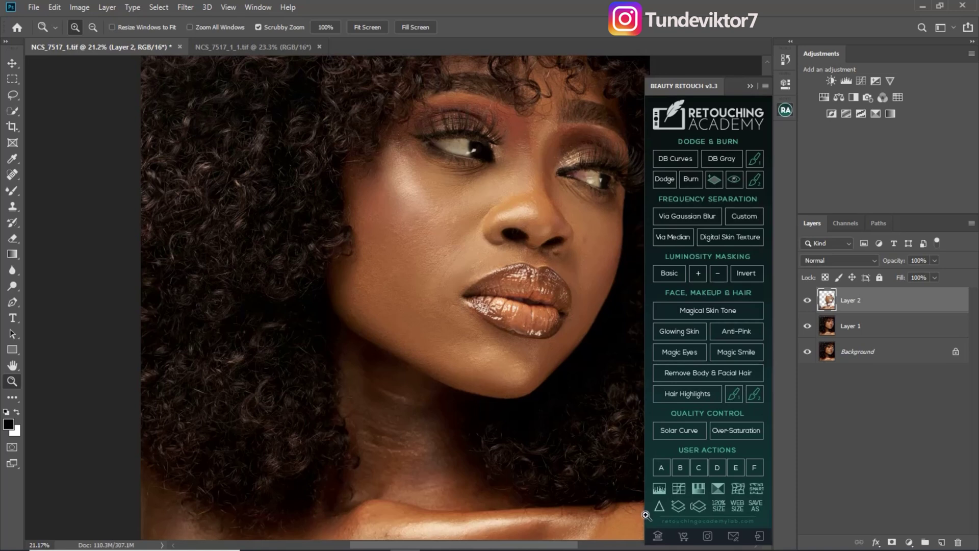
Delete Layer 2 with the Mixer Brush smoothing and deselect all layers.
key("ctrl+shift+alt+n")
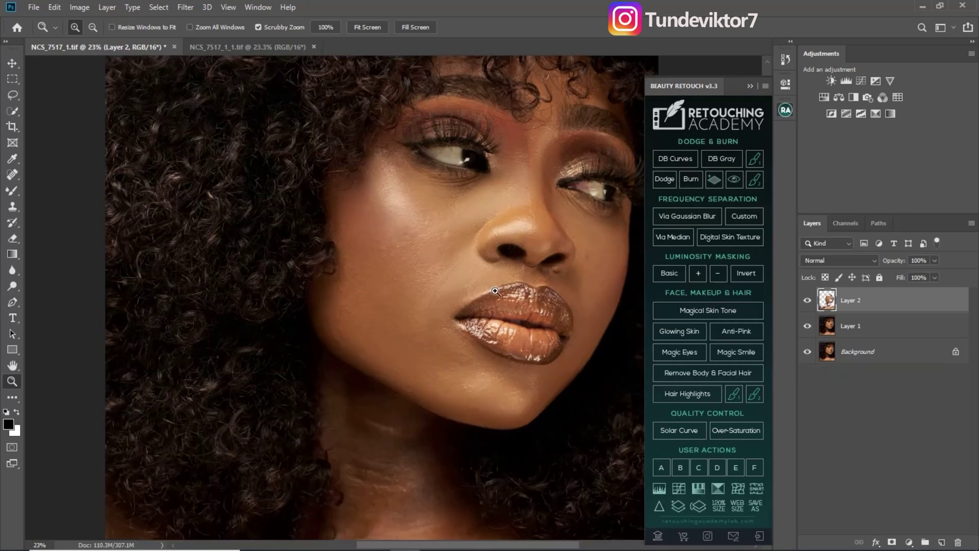
left_click_drag(473, 361, 463, 337)
mouse_move(518, 311)
left_mouse_down()
mouse_move(528, 316)
mouse_move(507, 305)
left_mouse_up()
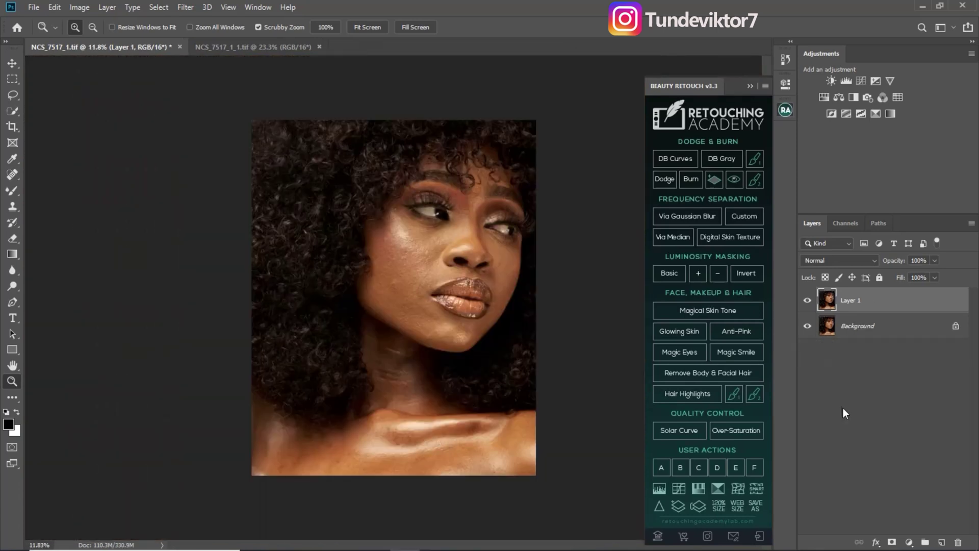
left_click(843, 408)
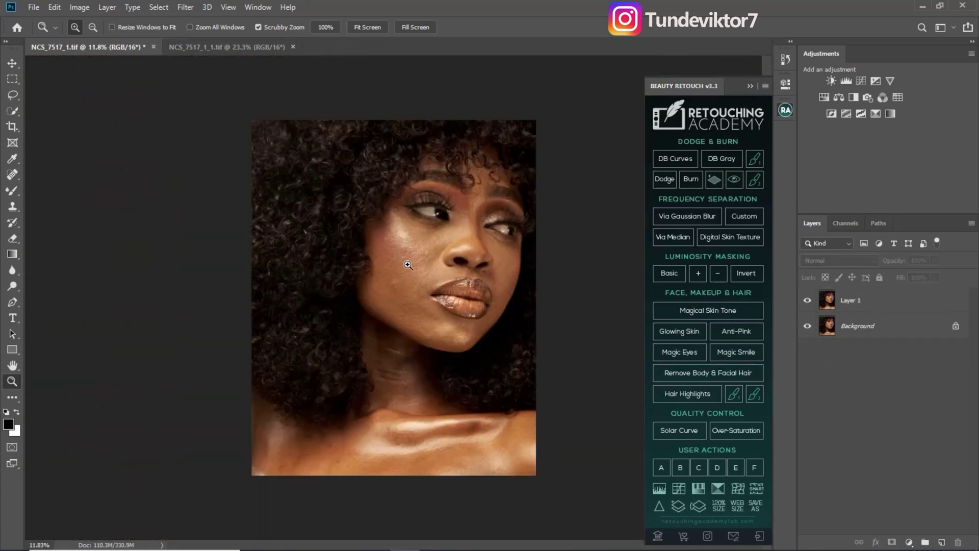
left_click_drag(408, 265, 398, 299)
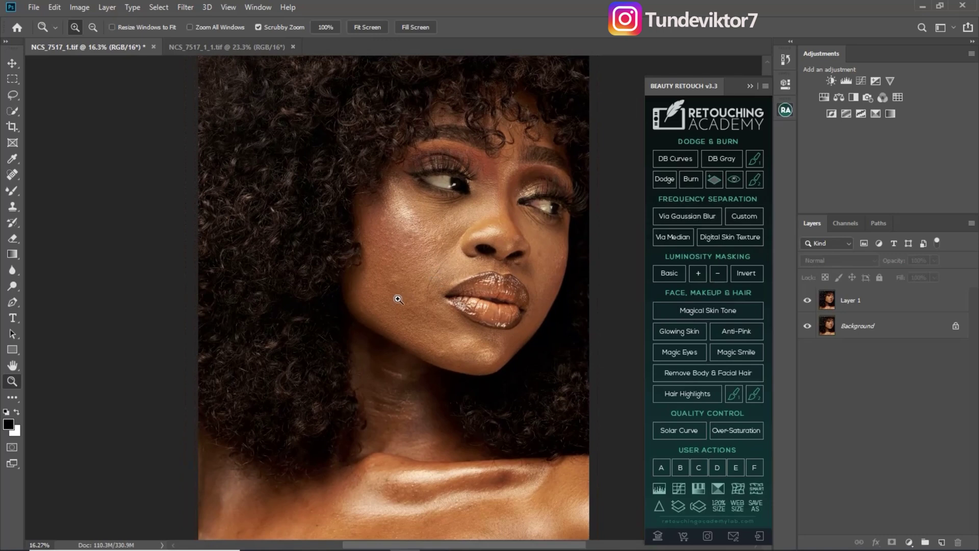
Compare Layer 1 with the original photo by toggling its visibility, and select the Background layer.
left_click(815, 316)
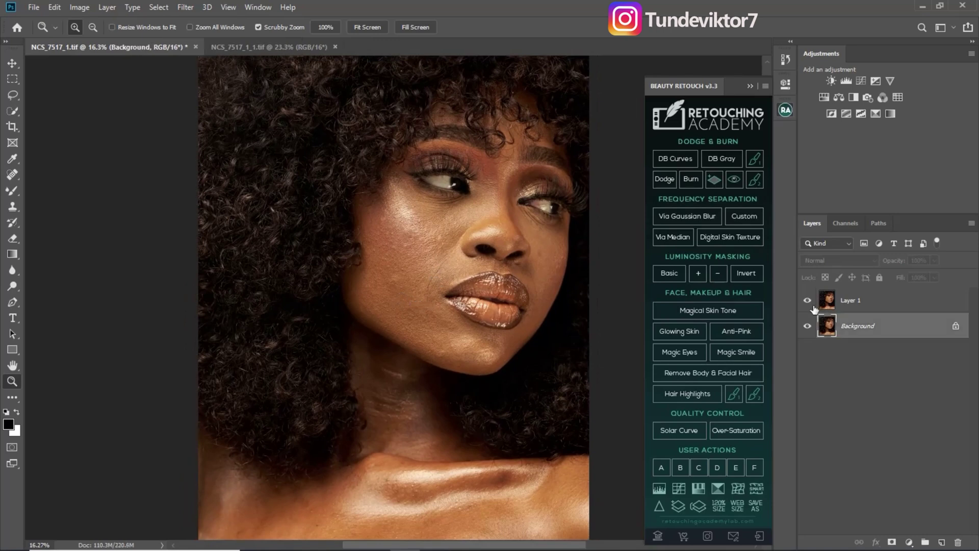
left_click(829, 303)
left_click(808, 302)
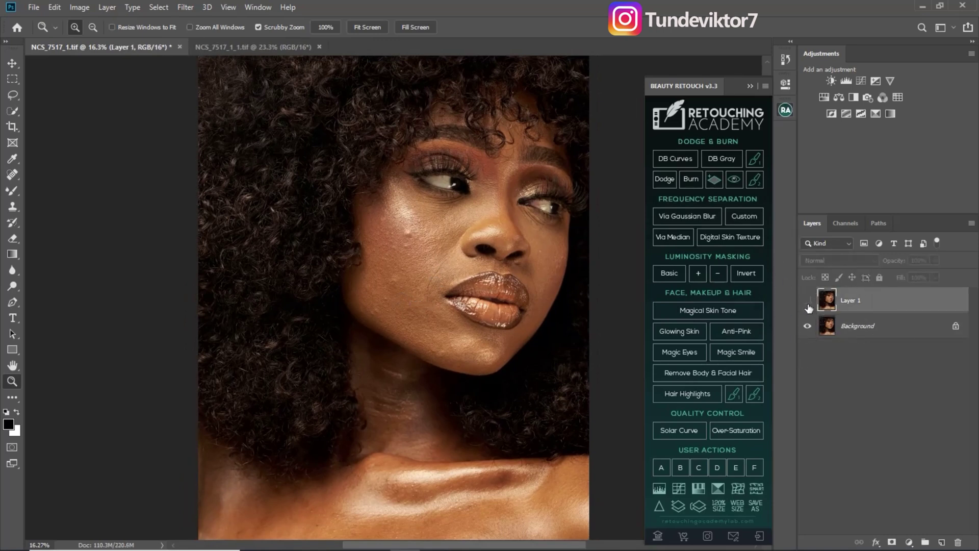
left_click(810, 304)
left_click(839, 332)
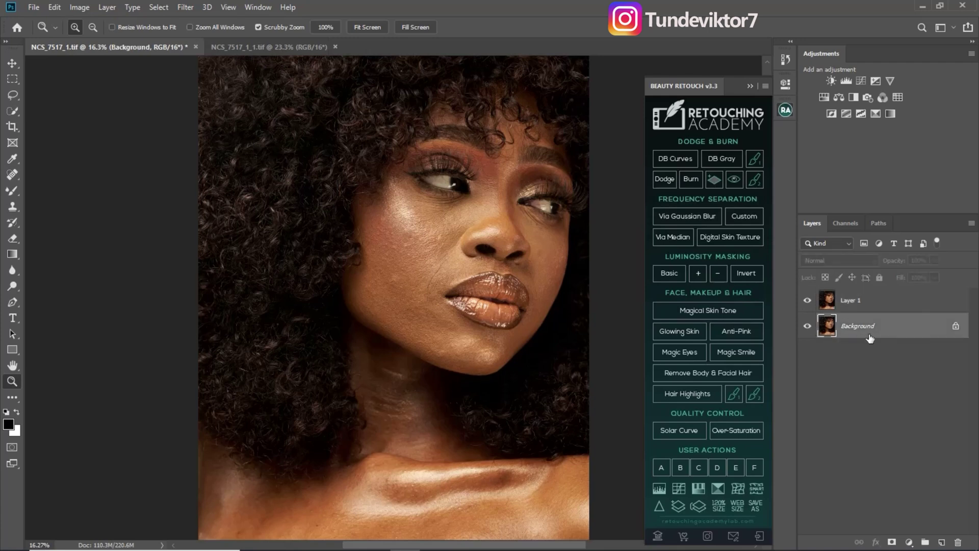
Duplicate the Background layer and move the copy above Layer 1.
key("ctrl+j")
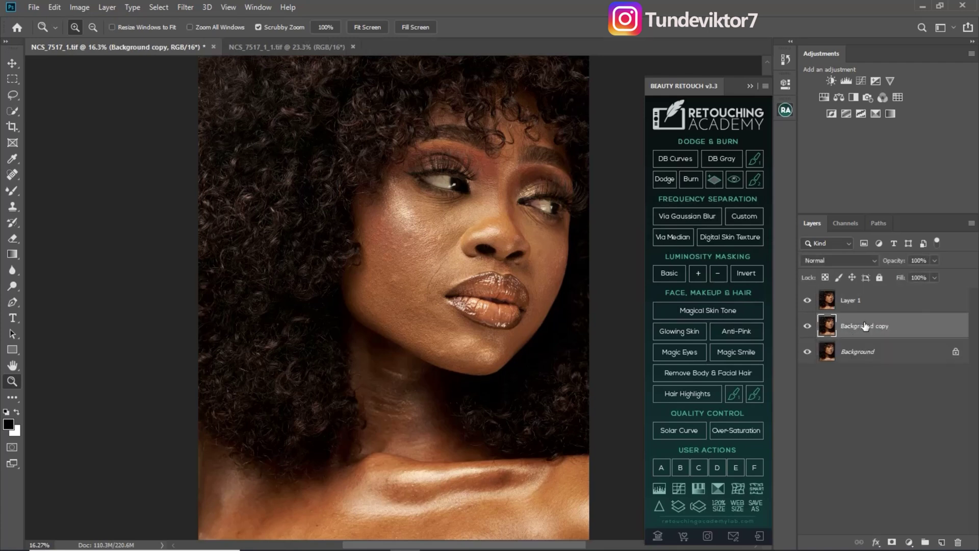
left_click_drag(867, 325, 860, 290)
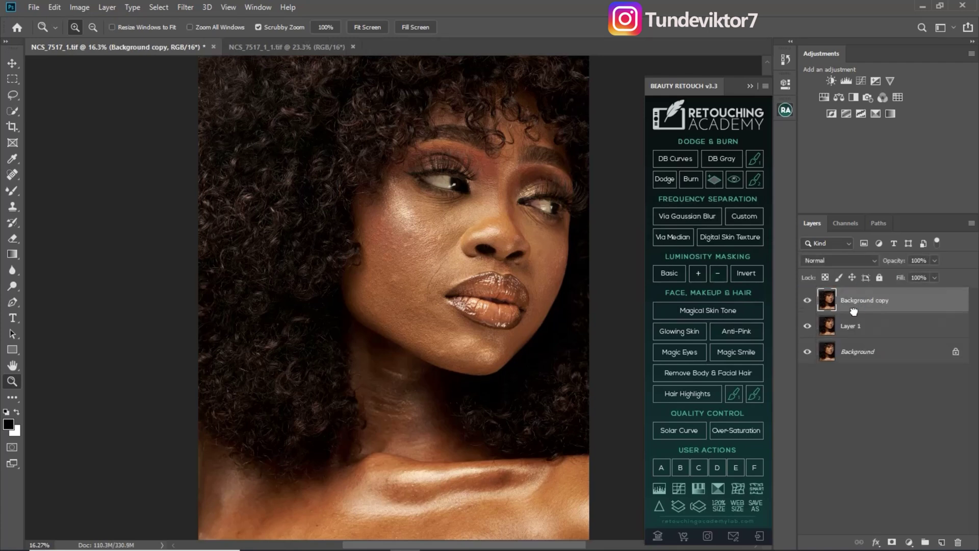
Compare the Background copy with Layer 1 close up by toggling the copy's visibility.
left_click_drag(403, 250, 459, 252)
left_click(808, 302)
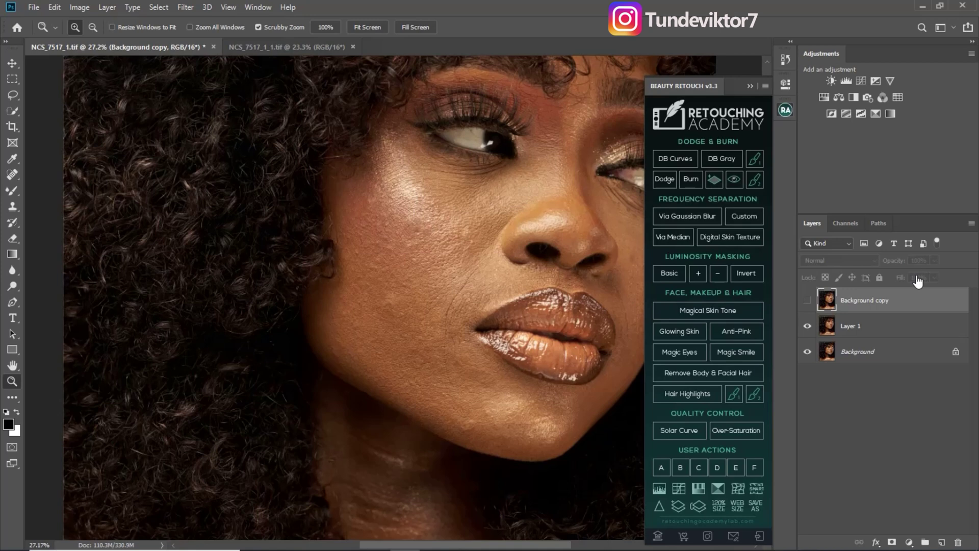
left_click(808, 300)
left_click_drag(463, 281, 426, 293)
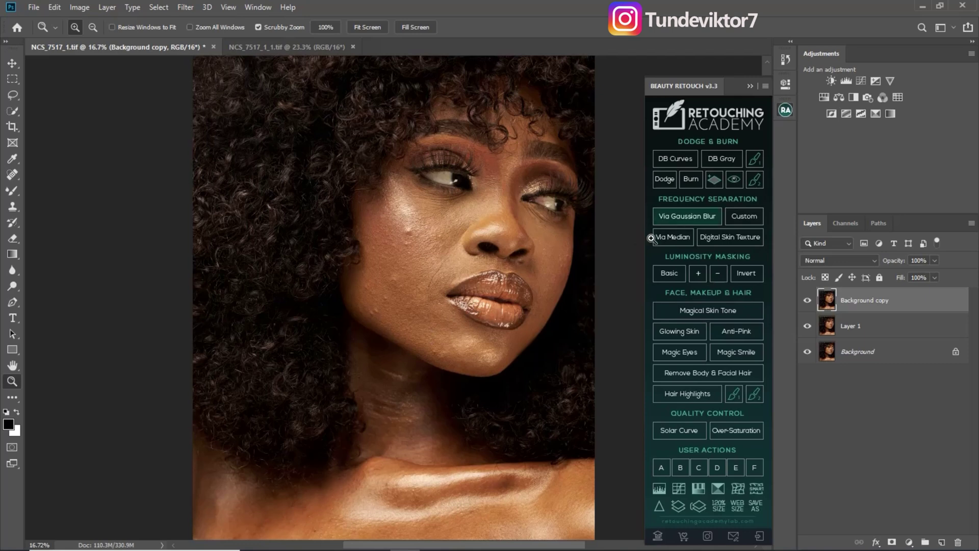
Run frequency separation via Gaussian Blur on the Background copy with a blur radius of 5.0 pixels.
left_click(687, 217)
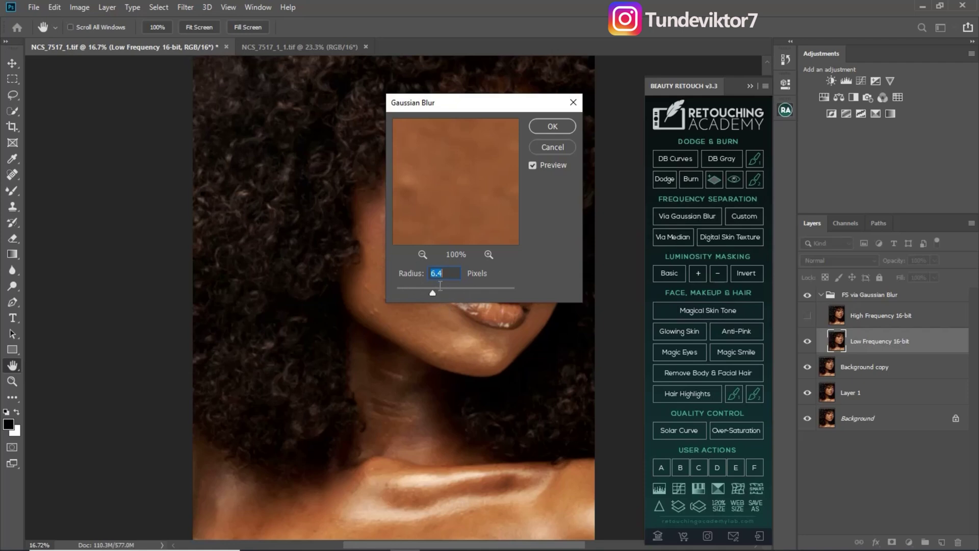
left_click_drag(437, 291, 442, 293)
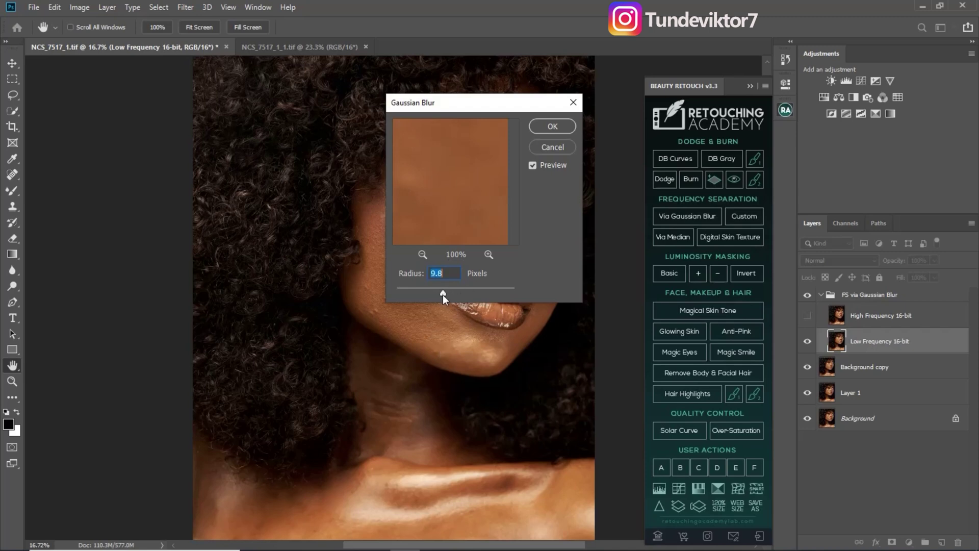
left_click_drag(443, 293, 428, 292)
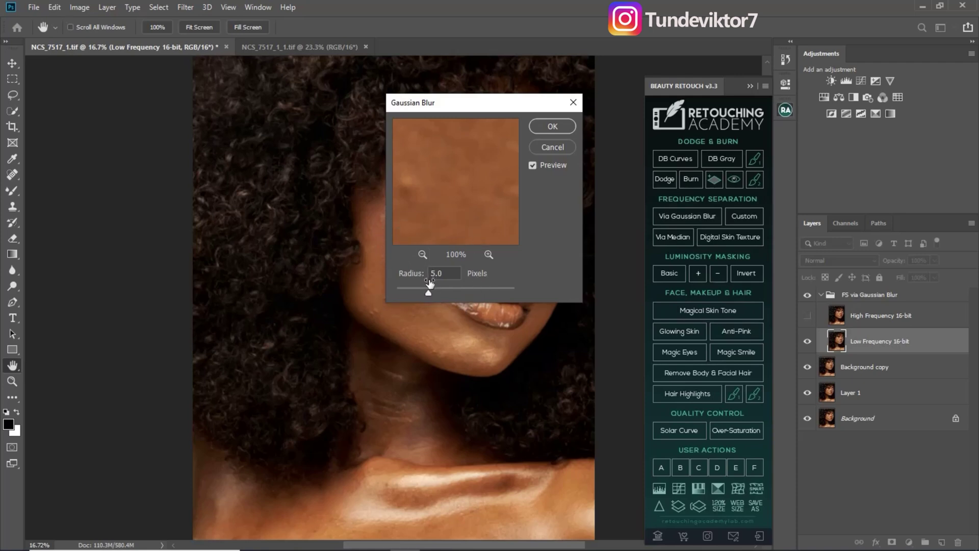
left_click(431, 288)
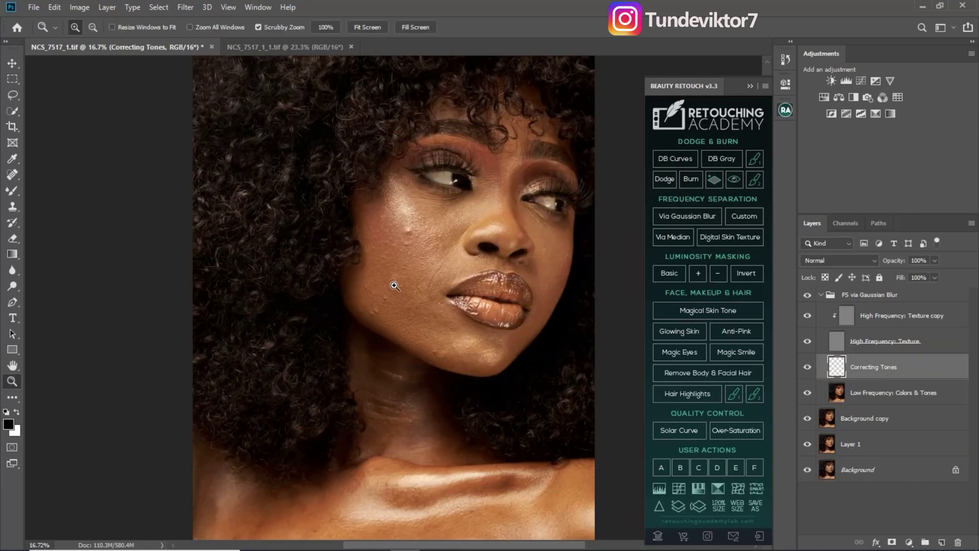
Remove the bumps on the cheek on the High Frequency: Texture copy layer by cloning clean skin texture with the Clone Stamp.
left_click_drag(402, 281, 453, 314)
mouse_move(441, 205)
left_mouse_down()
mouse_move(426, 212)
mouse_move(440, 219)
left_mouse_up()
left_click(894, 315)
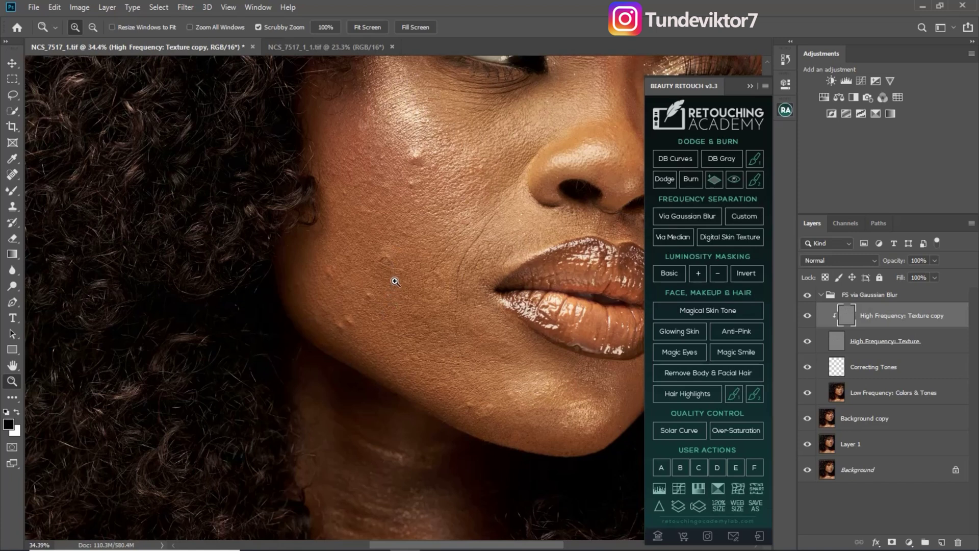
left_click(12, 206)
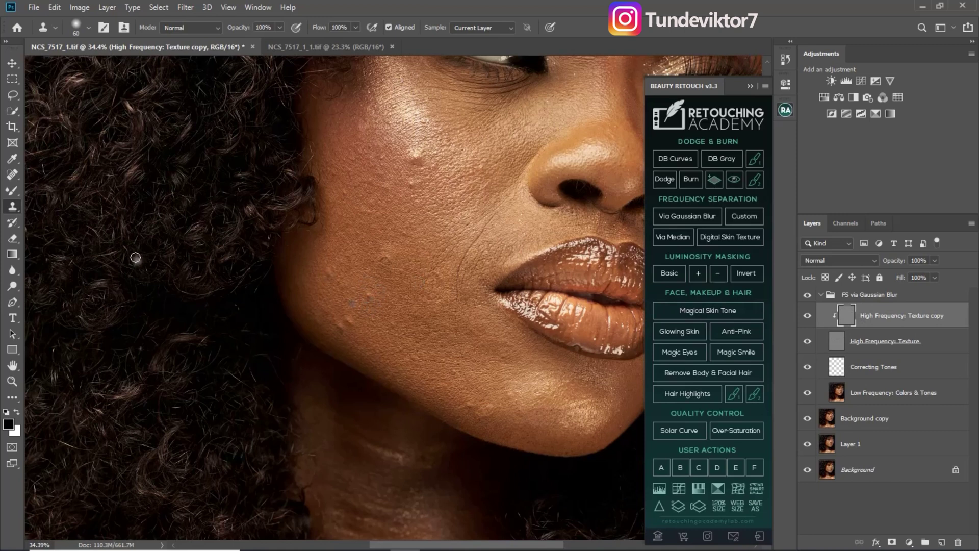
left_click(381, 311, "alt")
left_click(386, 278, "alt")
left_click(413, 189)
left_click(421, 158)
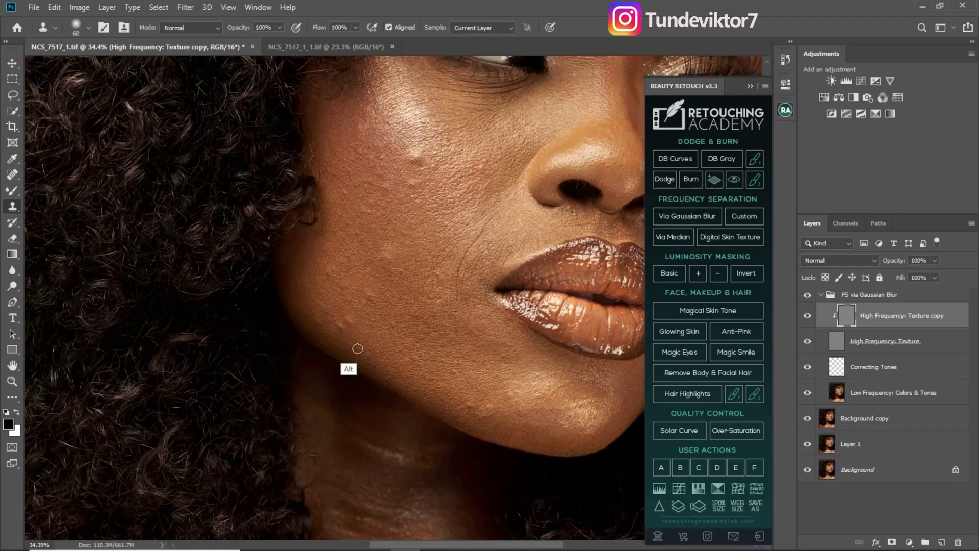
Clone clean skin texture over the bump on the chin near the jawline.
mouse_move(464, 301)
left_mouse_down()
mouse_move(431, 368)
mouse_move(427, 234)
mouse_move(441, 160)
left_mouse_up()
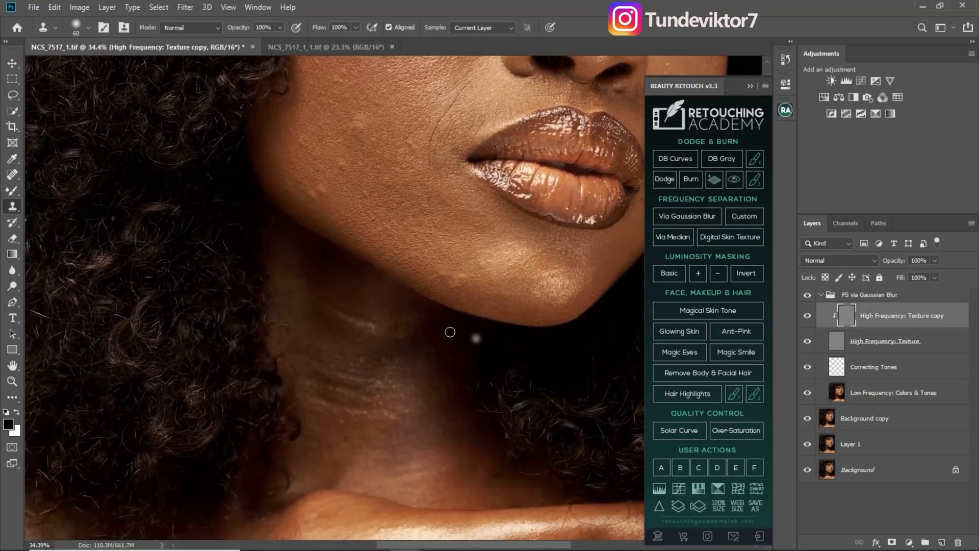
key("z")
mouse_move(466, 328)
left_mouse_down()
mouse_move(520, 311)
mouse_move(615, 331)
left_mouse_up()
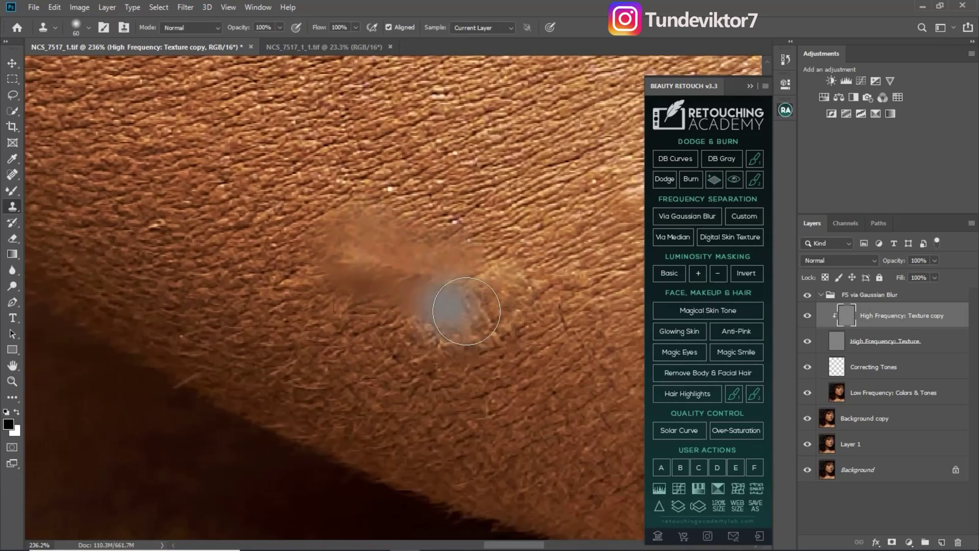
key("z")
left_click_drag(449, 271, 400, 287)
key("s")
left_click_drag(219, 275, 461, 205)
key("z")
left_click_drag(466, 253, 357, 227)
Refine the cloned texture around the chin bump and the adjoining jawline with the Clone Stamp.
key("z")
left_click_drag(544, 329, 623, 350)
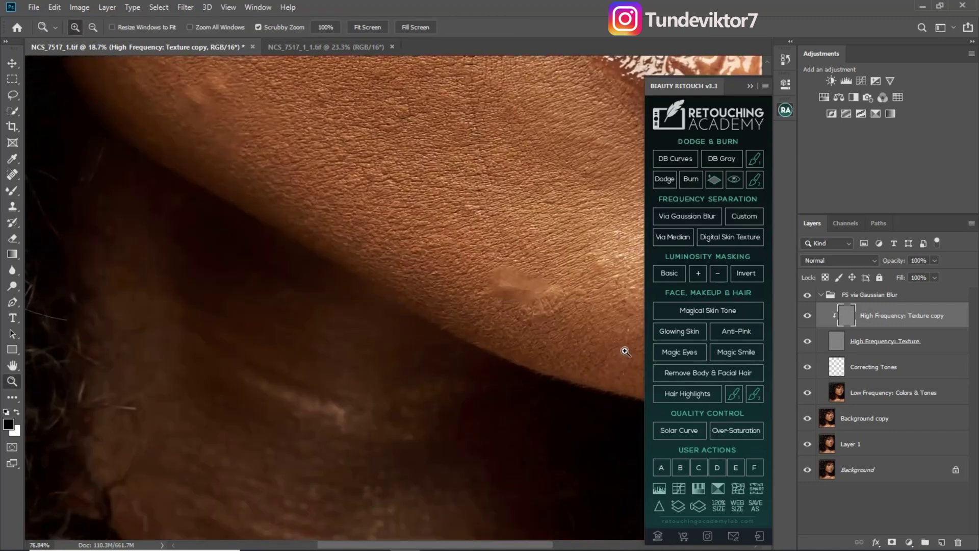
key("s")
mouse_move(481, 301)
left_mouse_down()
mouse_move(453, 295)
mouse_move(450, 321)
mouse_move(525, 332)
left_mouse_up()
key("z")
key("s")
key("z")
key("s")
Clone clean texture over the blemishes on the lower cheek and reduce the Clone Stamp brush size to 40.
left_click_drag(286, 118, 350, 234)
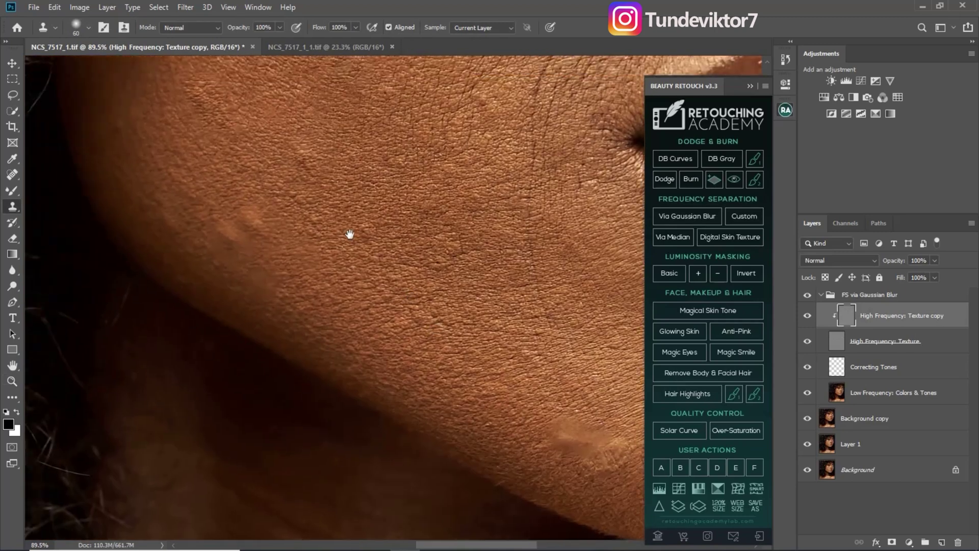
key("z")
key("s")
mouse_move(393, 419)
left_mouse_down()
mouse_move(352, 416)
mouse_move(454, 439)
left_mouse_up()
key("z")
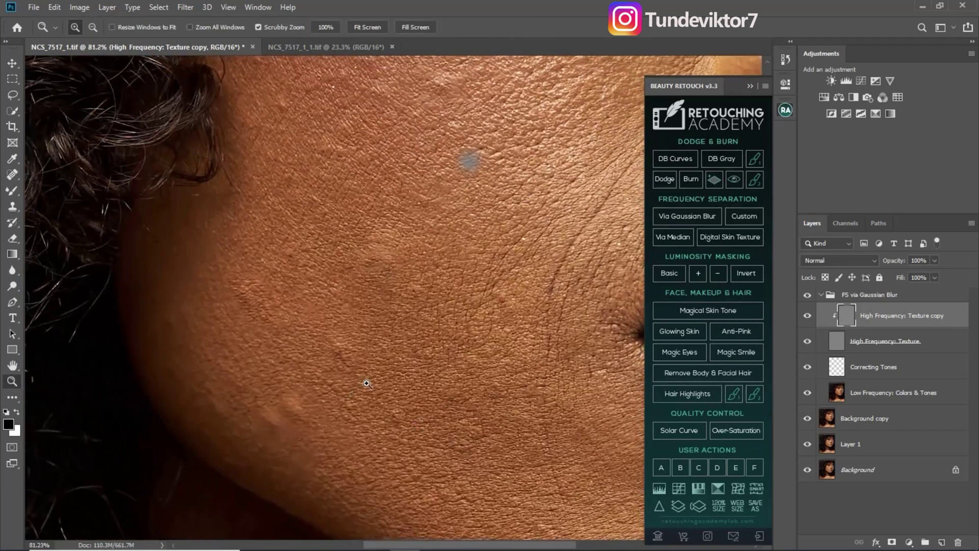
left_click_drag(367, 383, 342, 362)
key("s")
key("z")
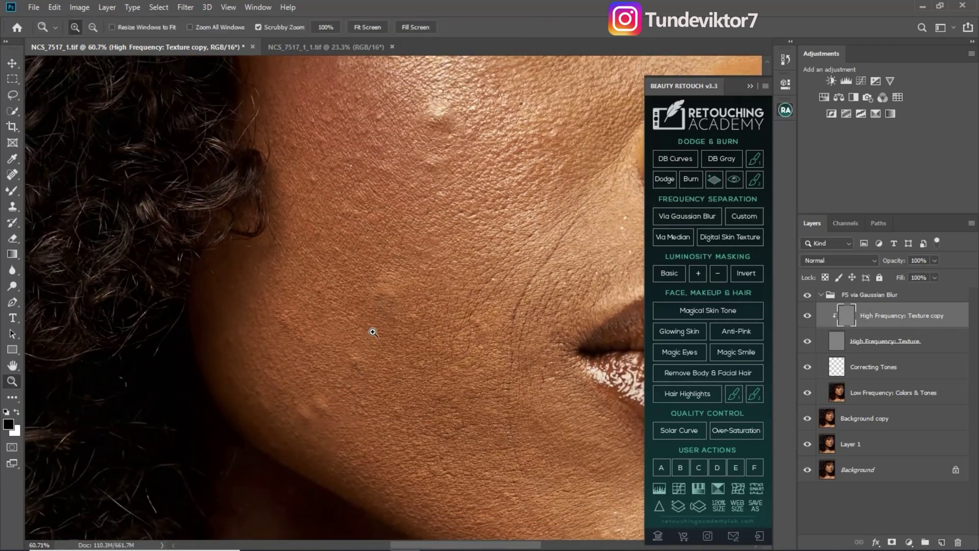
left_click_drag(351, 281, 357, 280)
key("s")
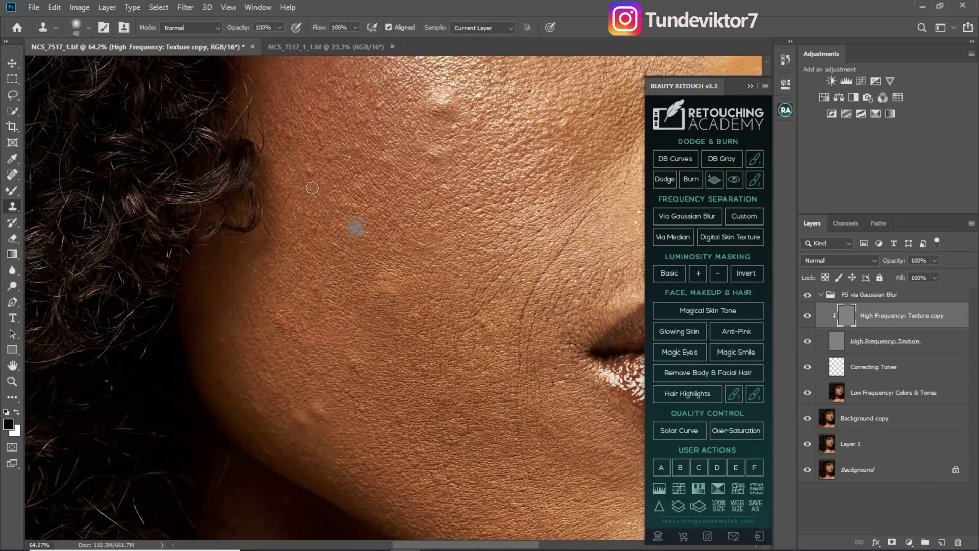
Clone clean texture over the small spots on the outer cheek beside the hair.
left_click(321, 174, "alt")
left_click(318, 188)
left_click(319, 180, "alt")
key("z")
left_click_drag(315, 180, 366, 190)
key("s")
mouse_move(438, 202)
left_mouse_down()
mouse_move(382, 252)
mouse_move(313, 245)
left_mouse_up()
left_click(377, 238, "alt")
left_click(362, 222)
Select the Correcting Tones layer and hide the High Frequency: Texture layer to expose the blurred skin tones.
key("z")
key("z")
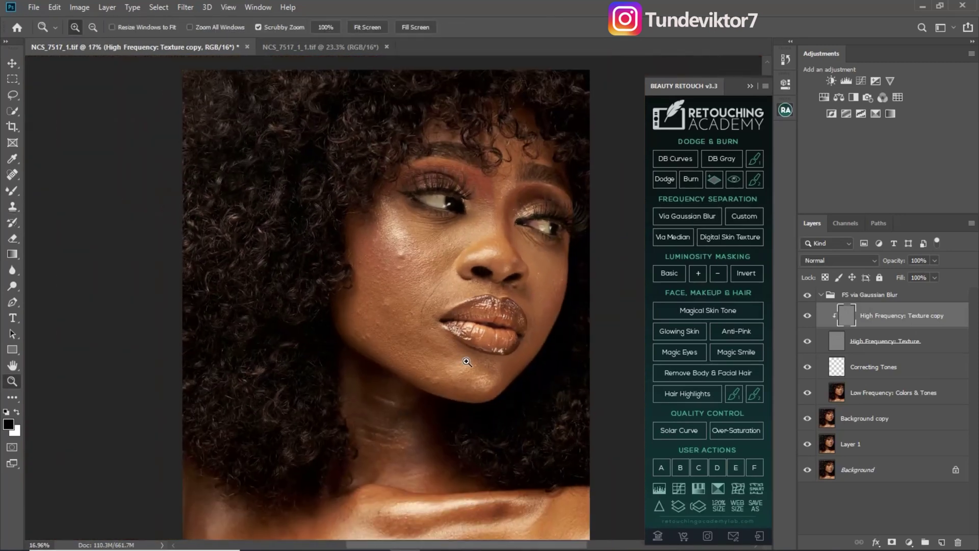
left_click_drag(463, 345, 473, 347)
left_click(825, 369)
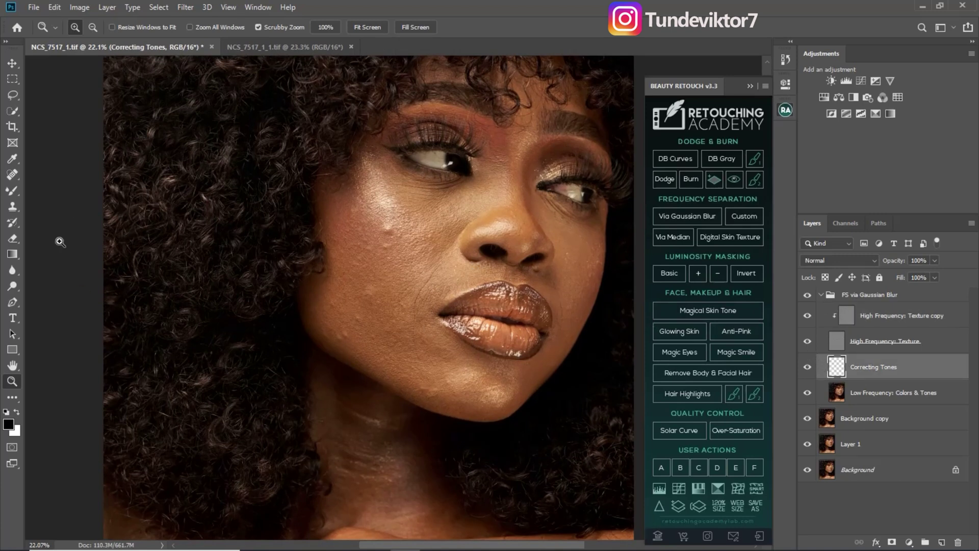
left_click(13, 191)
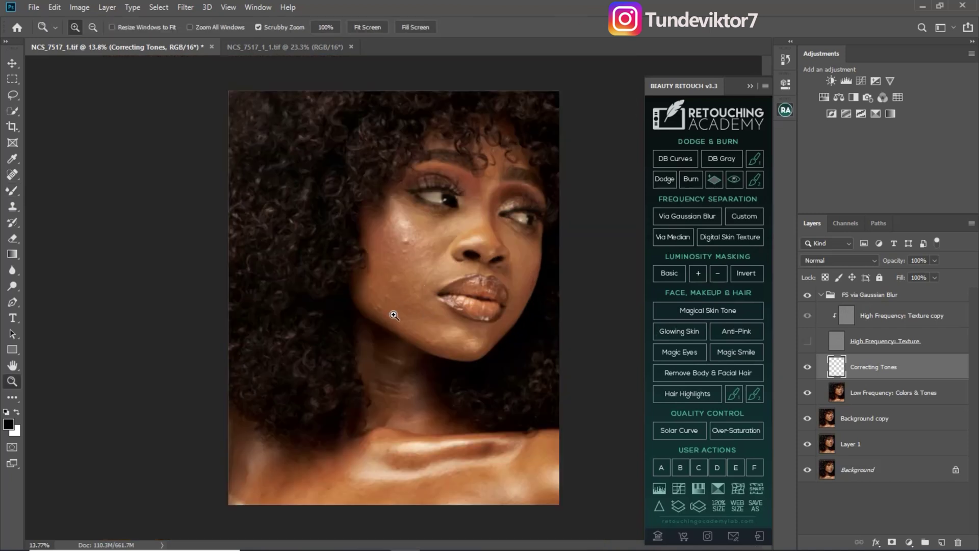
left_click_drag(438, 318, 474, 331)
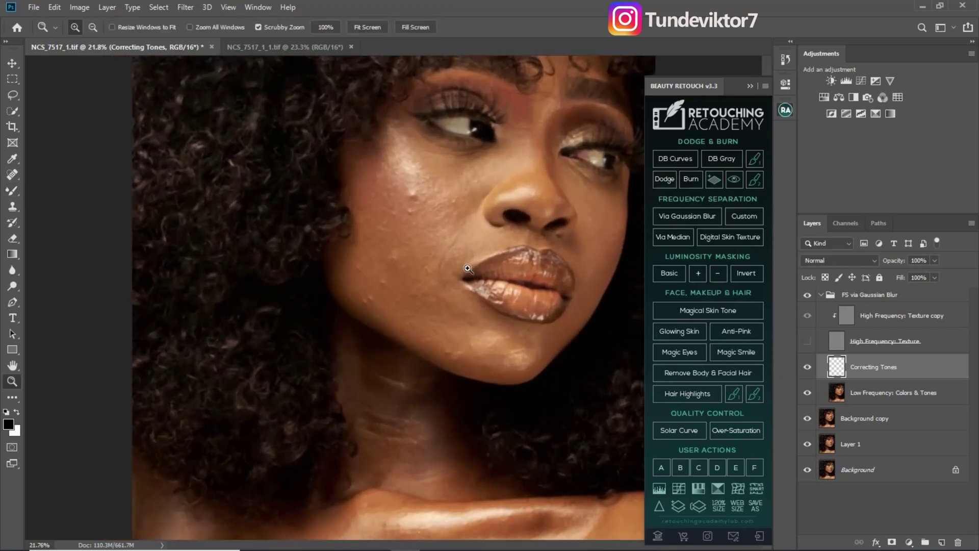
Smooth the face, neck and shoulder tones with the Mixer Brush at Wet 20%, Load 30%, Mix 20%, and show the High Frequency: Texture layer again.
left_click(12, 191)
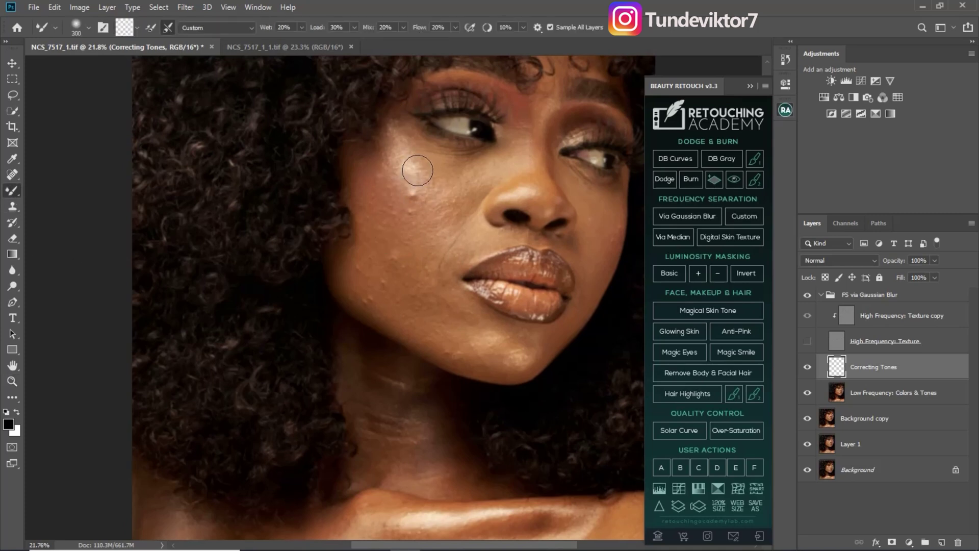
key("bracketleft")
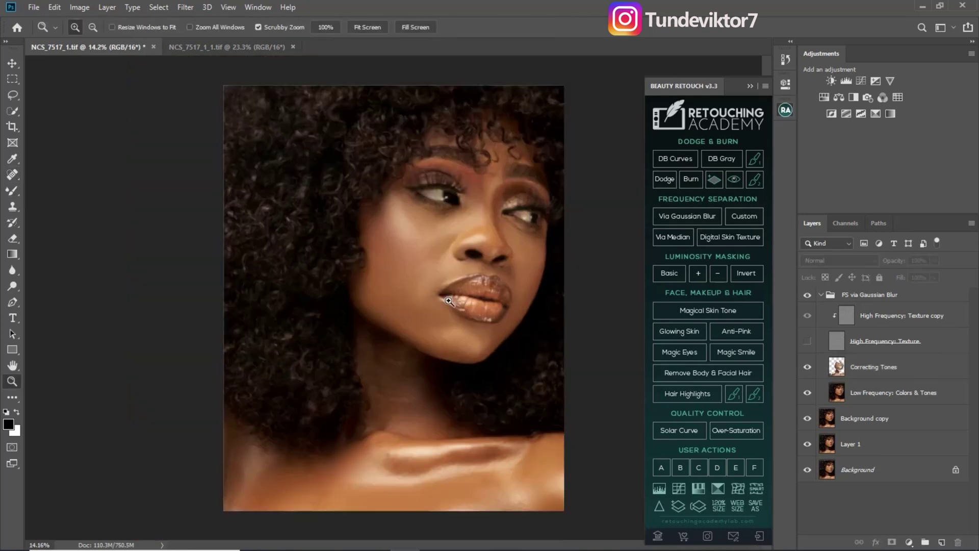
mouse_move(388, 332)
left_mouse_down()
mouse_move(499, 334)
mouse_move(404, 334)
mouse_move(486, 311)
left_mouse_up()
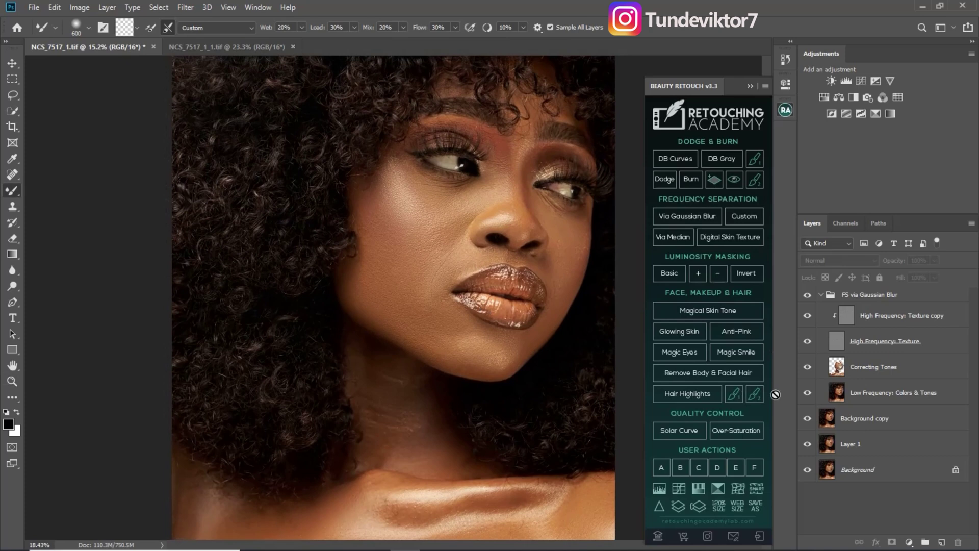
Compare the skin with and without the tonal smoothing by toggling the Correcting Tones layer.
left_click(807, 367)
scroll(637, 359, "down", 1)
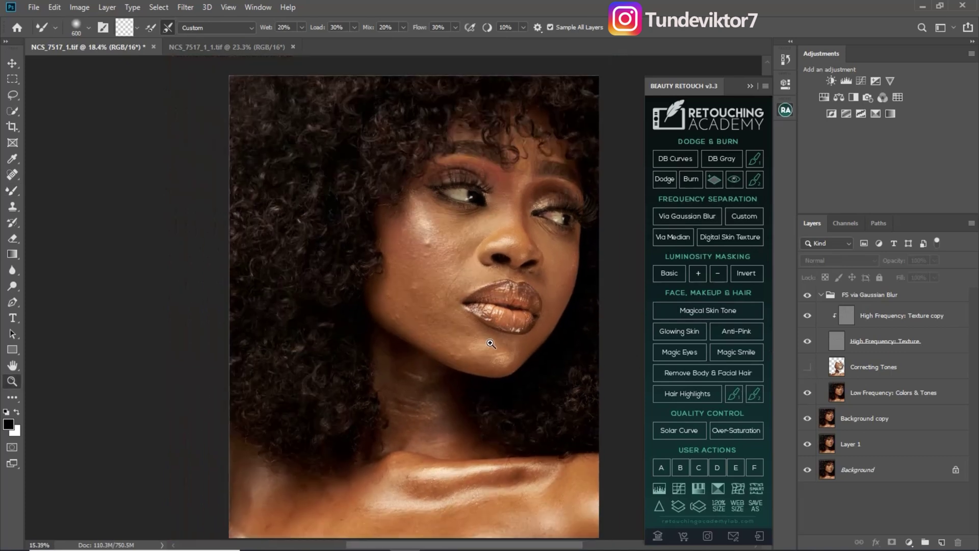
left_click(808, 368)
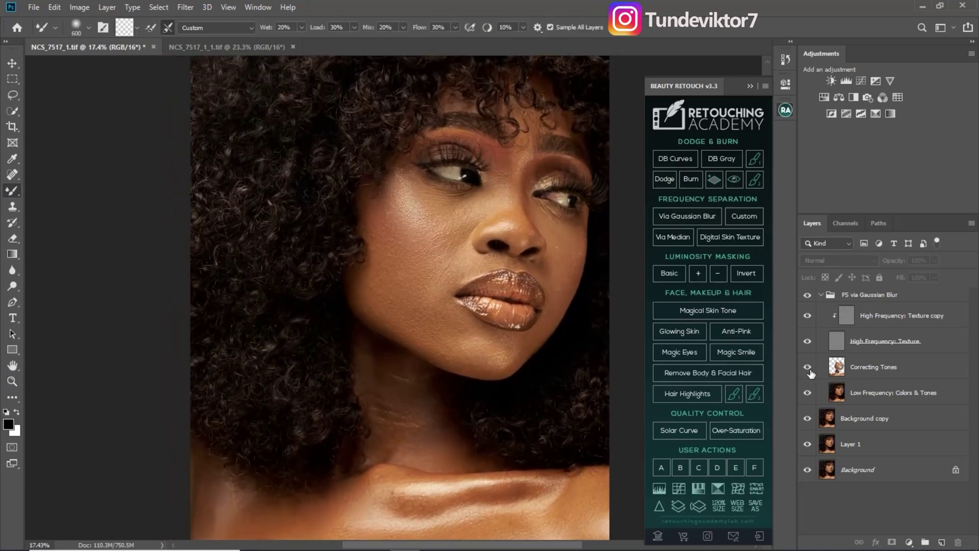
Examine the smoothed face, neck and shoulders at several magnifications, and switch to the NCS_7517_1_1.tif document.
key("z")
left_click_drag(476, 389, 485, 254)
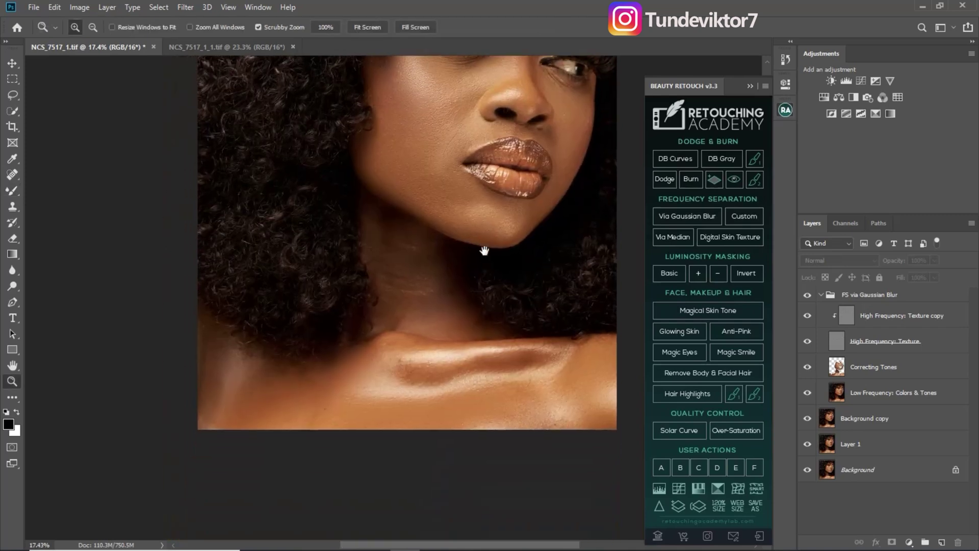
left_click_drag(521, 388, 415, 229)
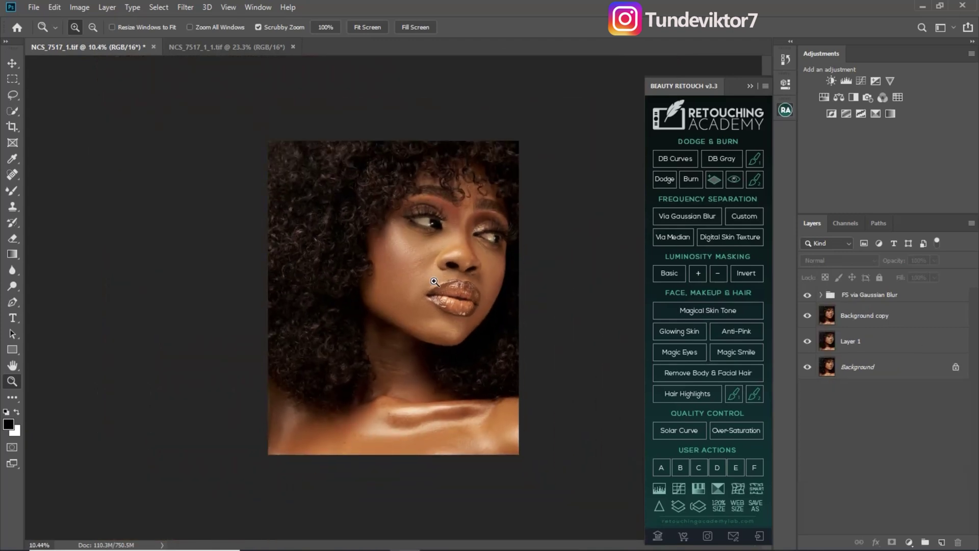
left_click_drag(434, 282, 482, 302)
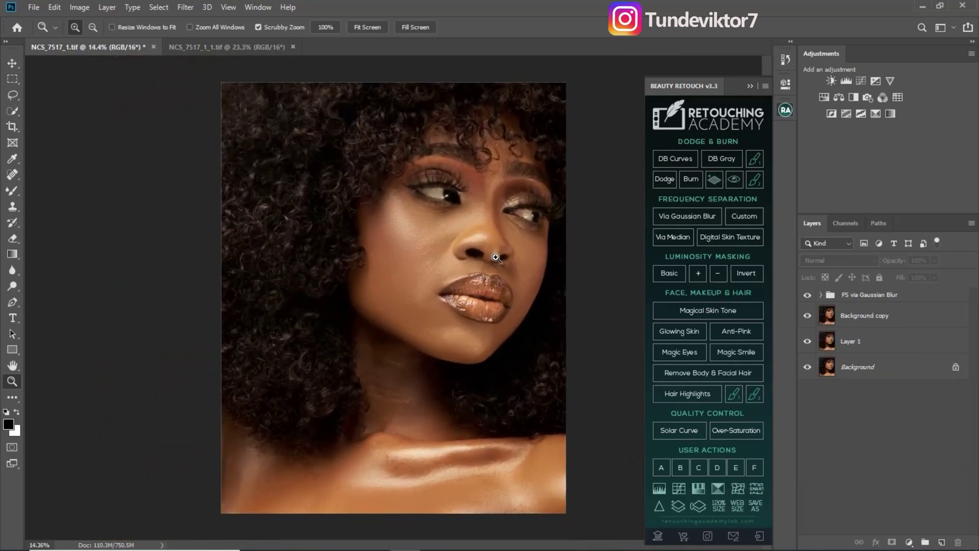
left_click(469, 285)
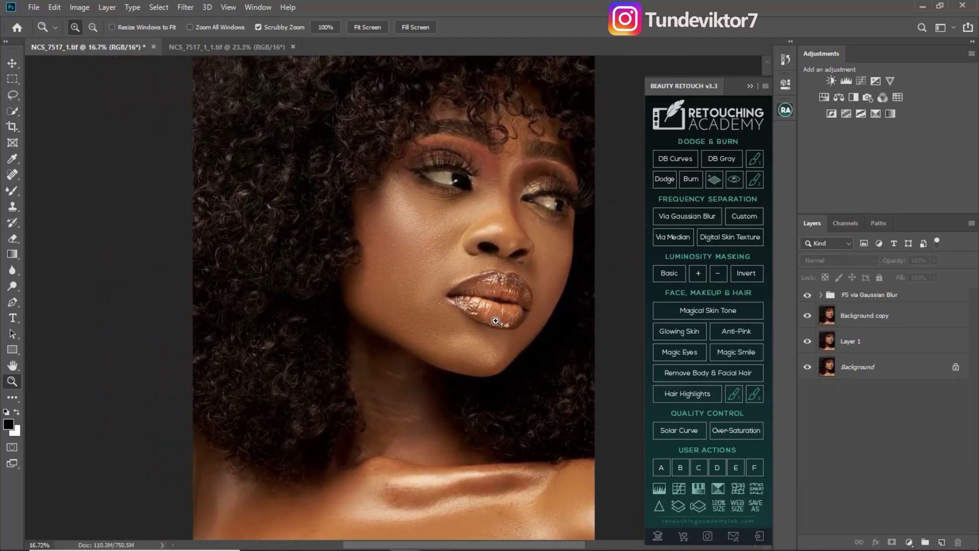
left_click_drag(496, 321, 475, 321)
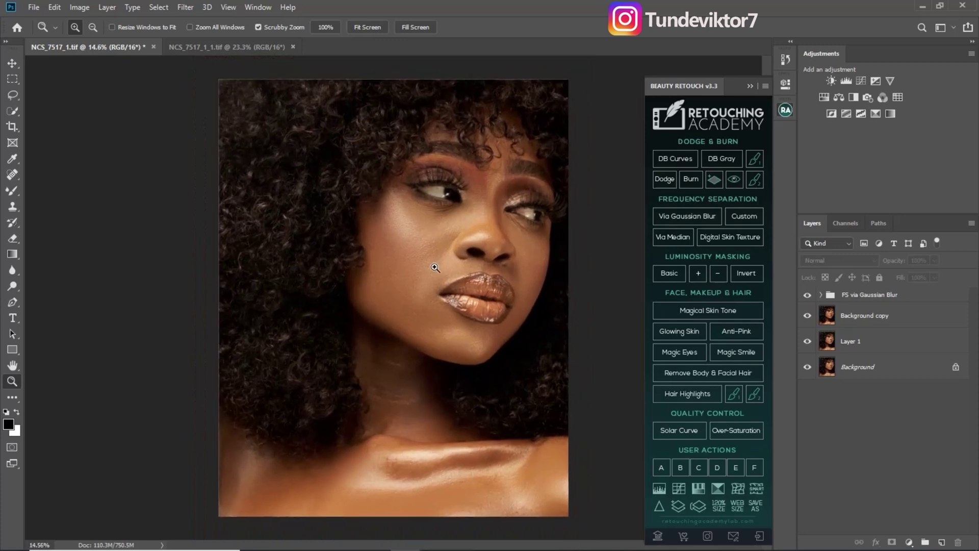
left_click_drag(442, 289, 421, 237)
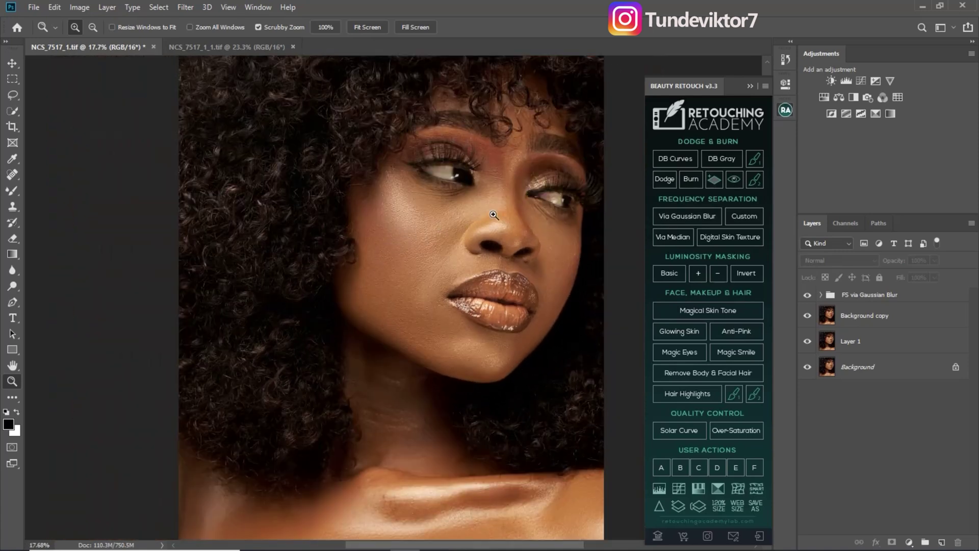
left_click_drag(474, 316, 486, 376)
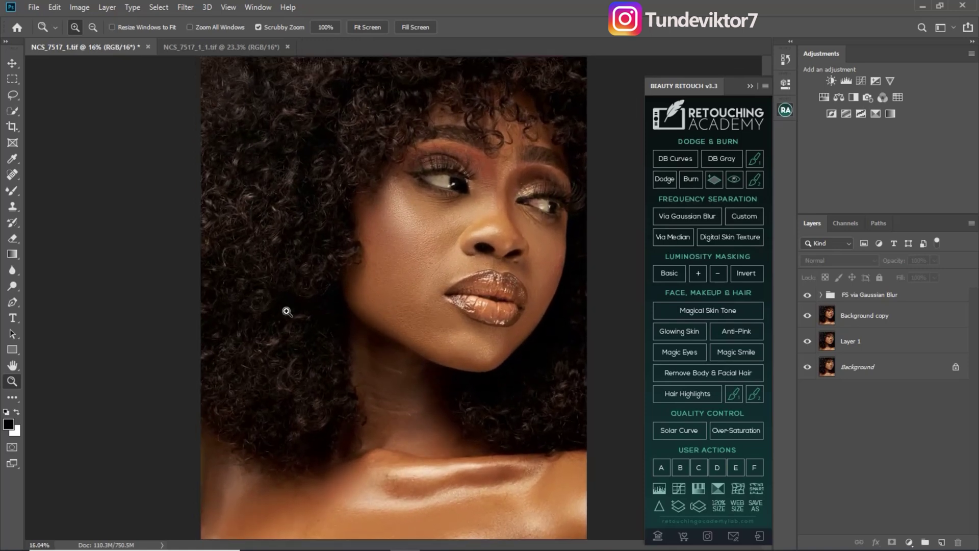
left_click(239, 48)
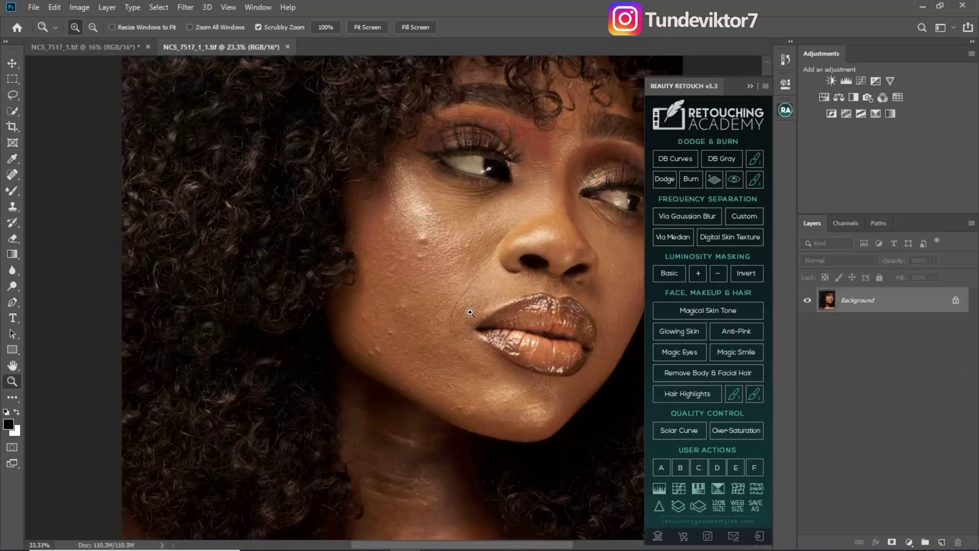
Duplicate the background, add an empty layer, and run frequency separation via Gaussian Blur with a 9-pixel radius.
left_click_drag(429, 326, 352, 317)
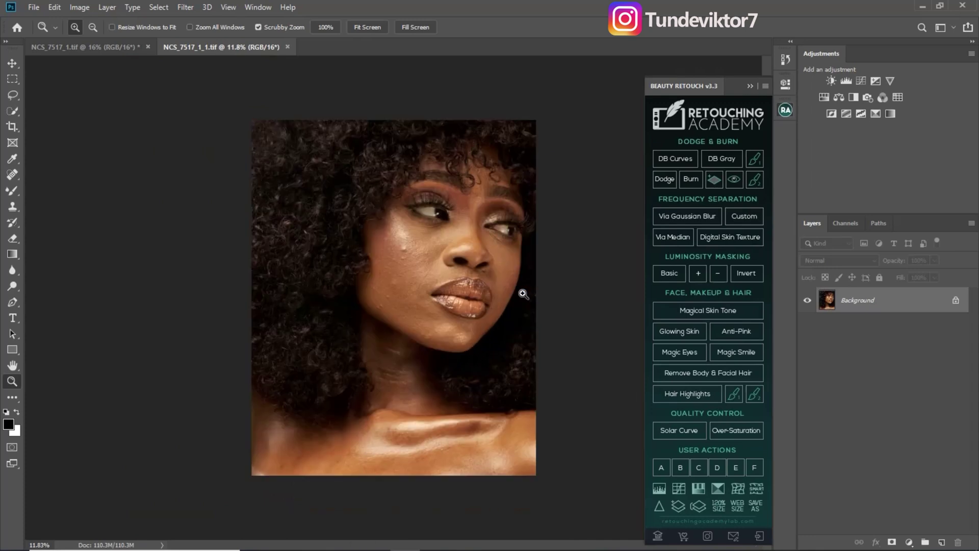
key("ctrl+j")
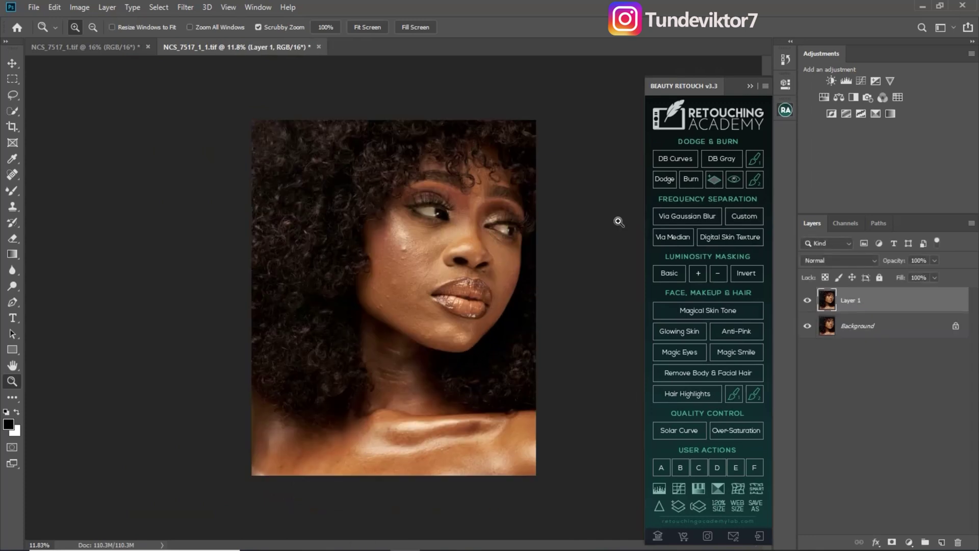
key("ctrl+shift+alt+n")
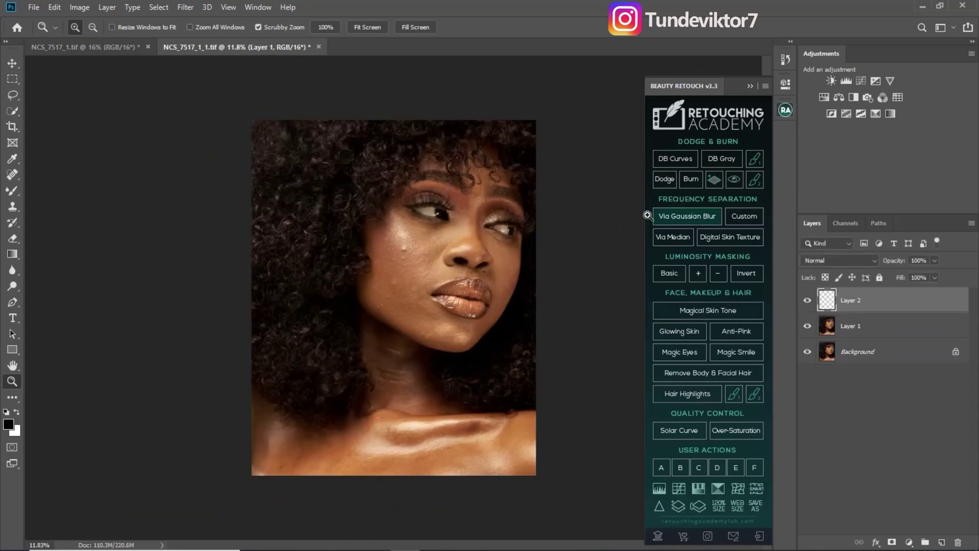
left_click(655, 216)
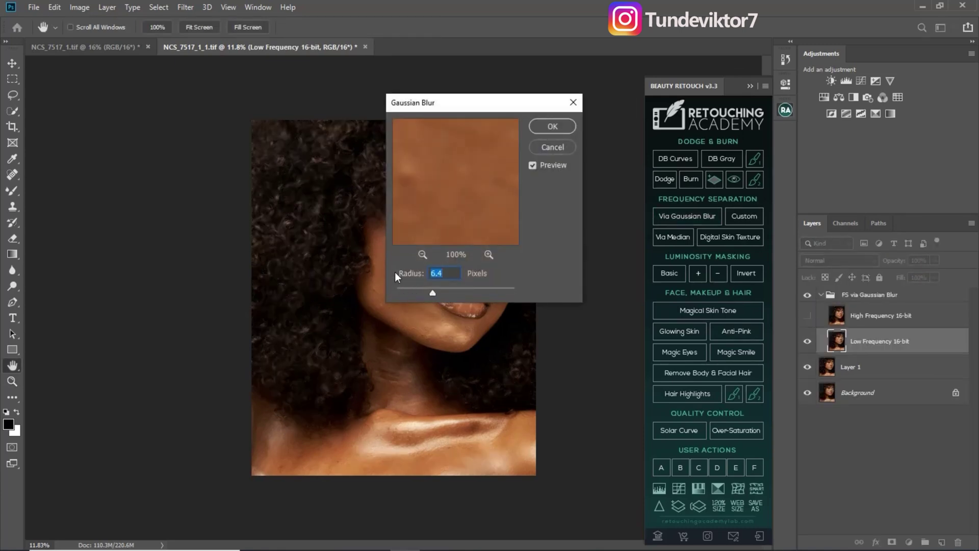
type("9")
left_click(552, 128)
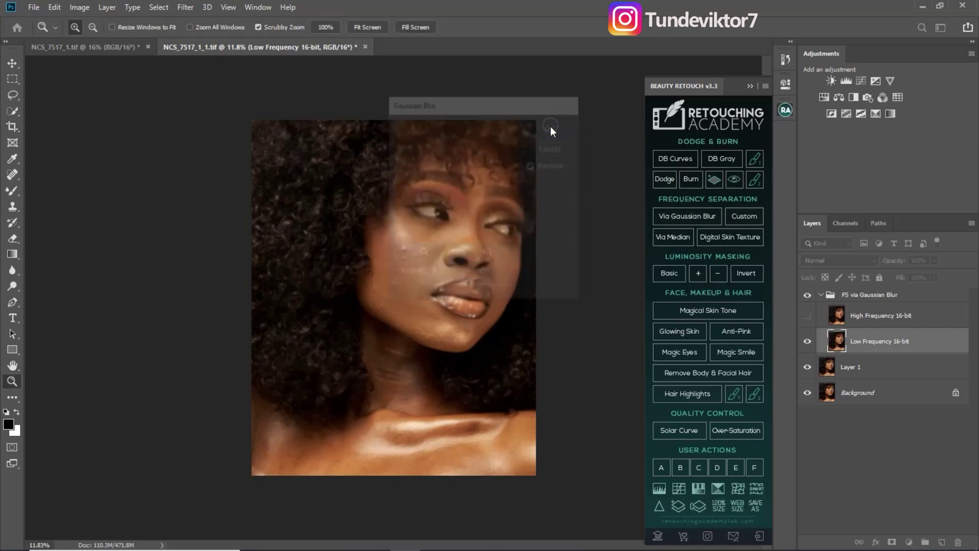
Compare the smoothed portrait in NCS_7517_1.tif with the untreated cheek in NCS_7517_1_1.tif.
left_click(111, 51)
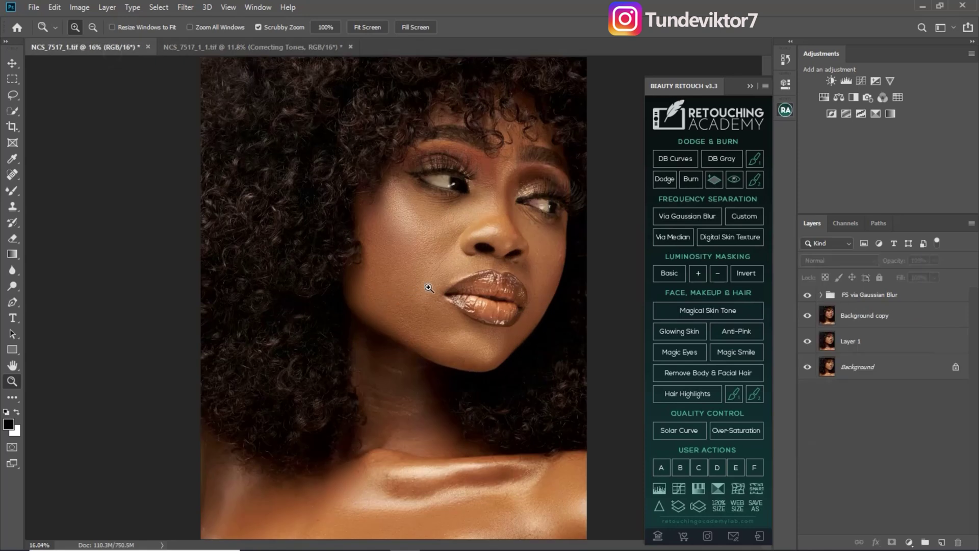
left_click(262, 48)
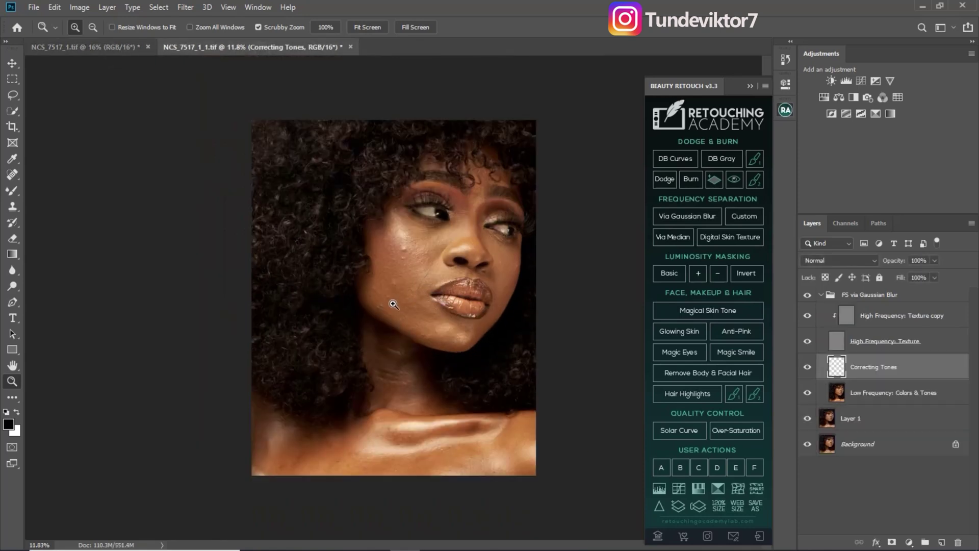
left_click_drag(437, 281, 459, 285)
Clone clean skin texture over the cheek blemishes on the High Frequency: Texture copy layer with the Clone Stamp.
left_click(848, 317)
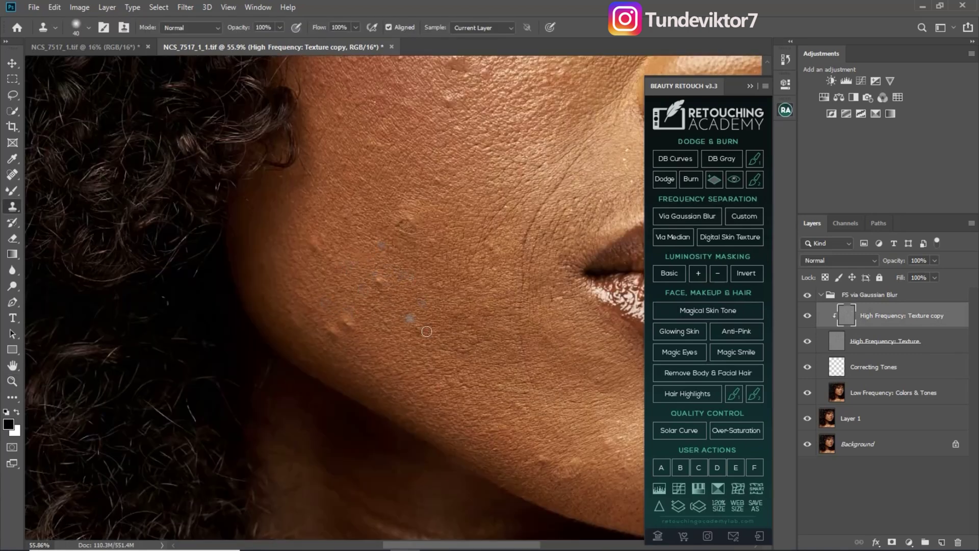
left_click(397, 303, "alt")
left_click(392, 301, "alt")
left_click(384, 302, "alt")
key("ctrl+space")
left_click_drag(387, 274, 463, 309)
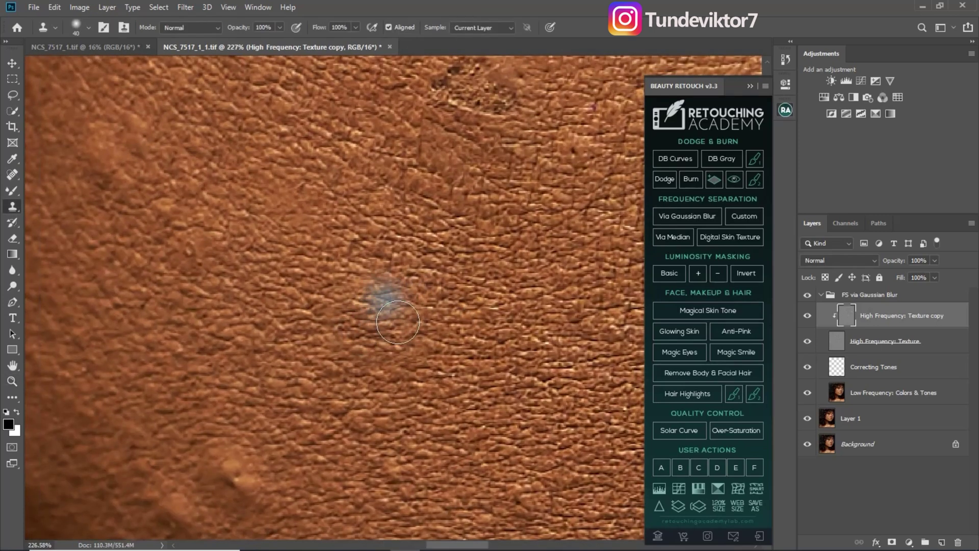
mouse_move(399, 314)
left_mouse_down()
mouse_move(352, 335)
mouse_move(328, 313)
left_mouse_up()
Clone clean texture over the remaining bumps on the lower cheek and along the jawline.
key("z")
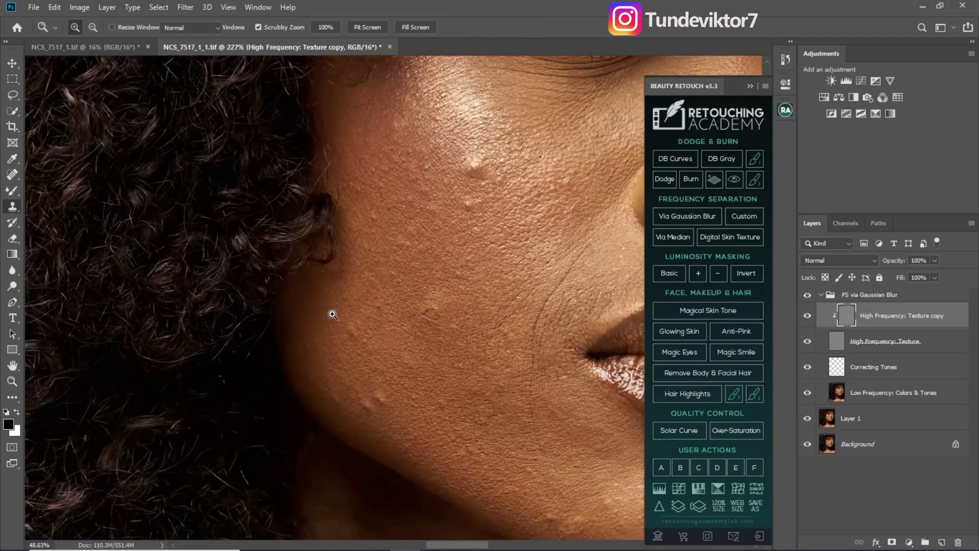
mouse_move(413, 422)
left_mouse_down()
mouse_move(454, 430)
mouse_move(385, 400)
mouse_move(381, 384)
mouse_move(367, 388)
mouse_move(411, 406)
mouse_move(399, 356)
left_mouse_up()
key("s")
left_click(394, 407, "alt")
left_click(403, 416, "alt")
key("z")
key("s")
key("z")
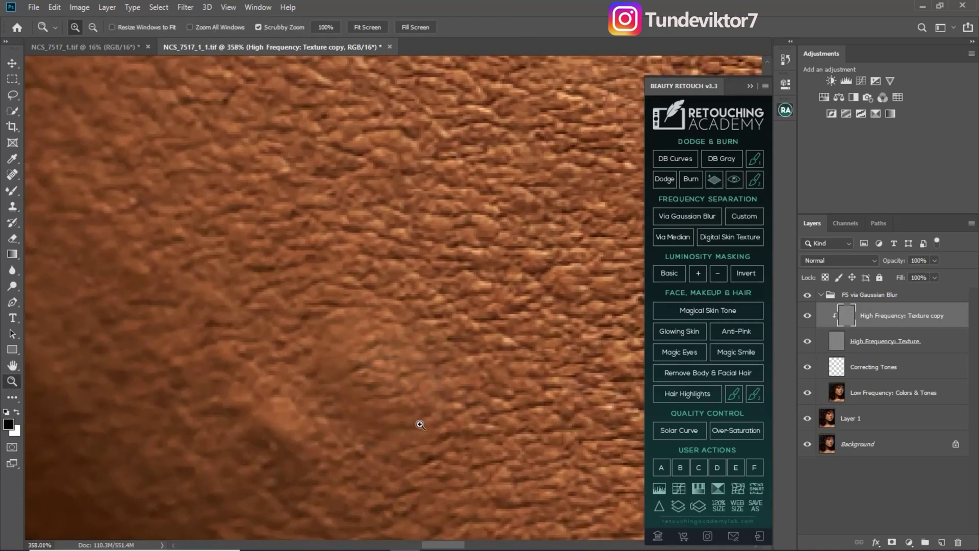
mouse_move(415, 417)
left_mouse_down()
mouse_move(356, 383)
mouse_move(475, 352)
left_mouse_up()
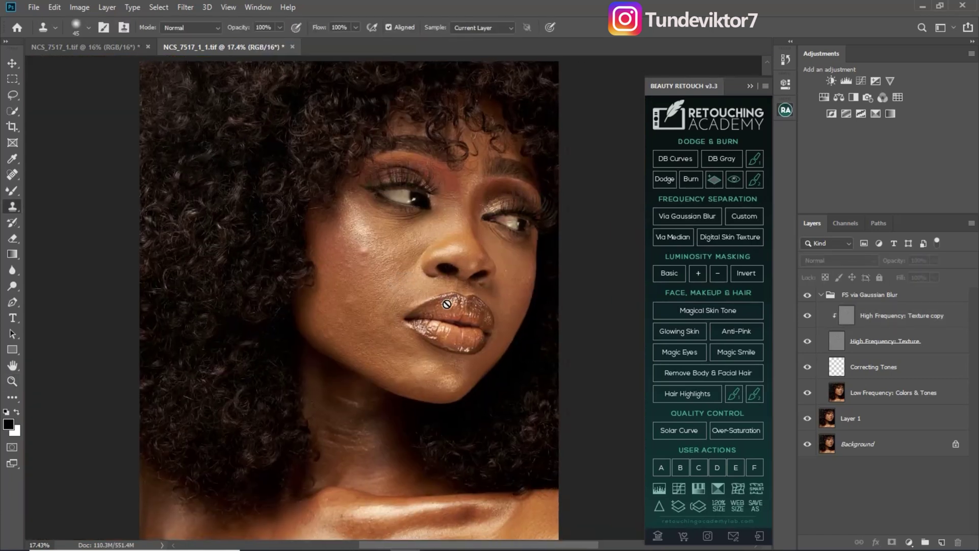
Compare the portrait with and without the FS via Gaussian Blur group and examine the texture cleanup at several magnifications.
key("z")
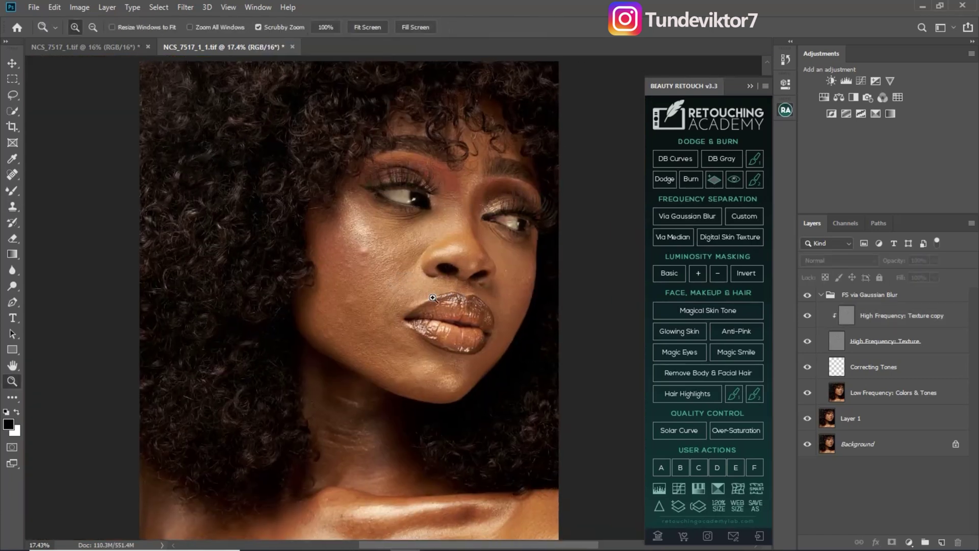
left_click_drag(434, 295, 419, 294)
key("s")
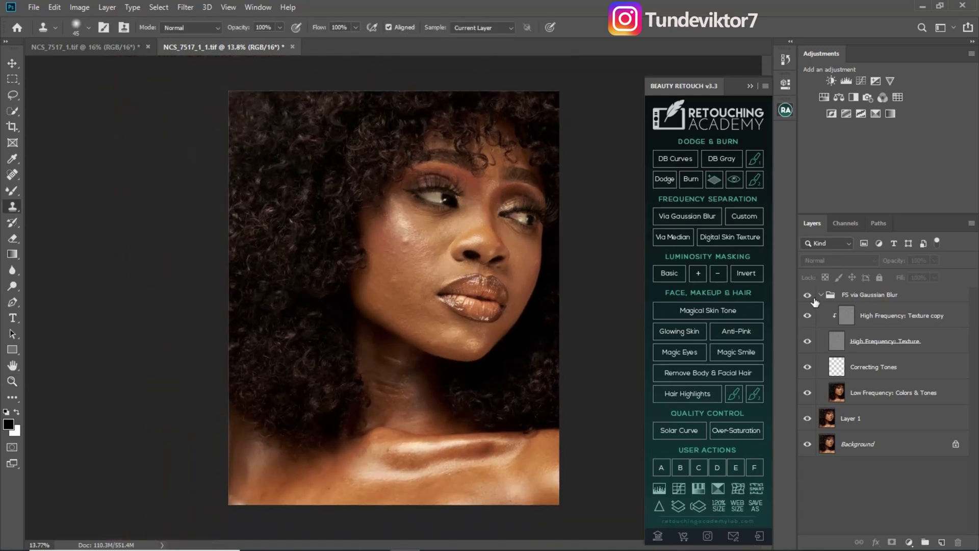
left_click(808, 297)
left_click(809, 298)
key("z")
mouse_move(505, 283)
left_mouse_down()
mouse_move(523, 285)
mouse_move(498, 238)
left_mouse_up()
key("s")
key("z")
left_click_drag(533, 286, 521, 286)
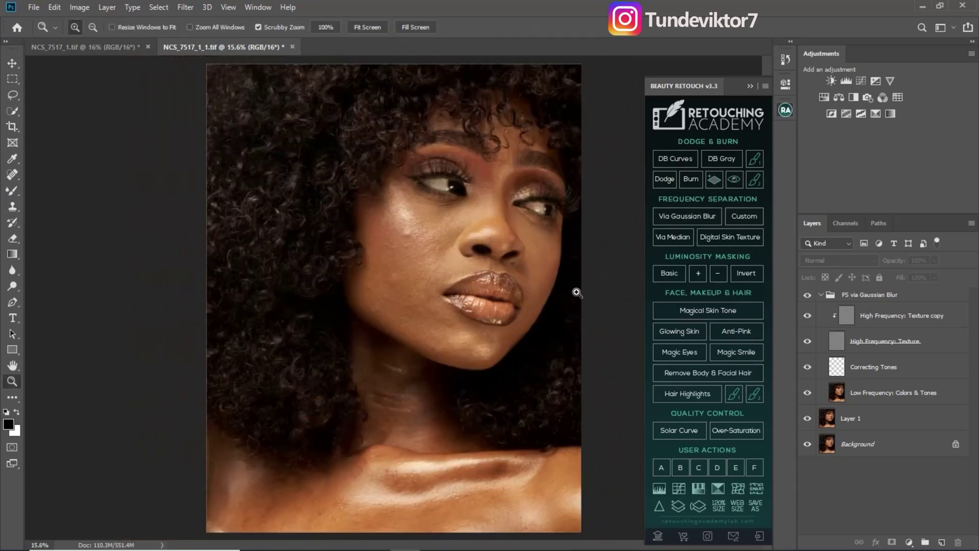
key("s")
Hide the High Frequency: Texture layer and select the Correcting Tones layer with the Mixer Brush active.
left_click(837, 367)
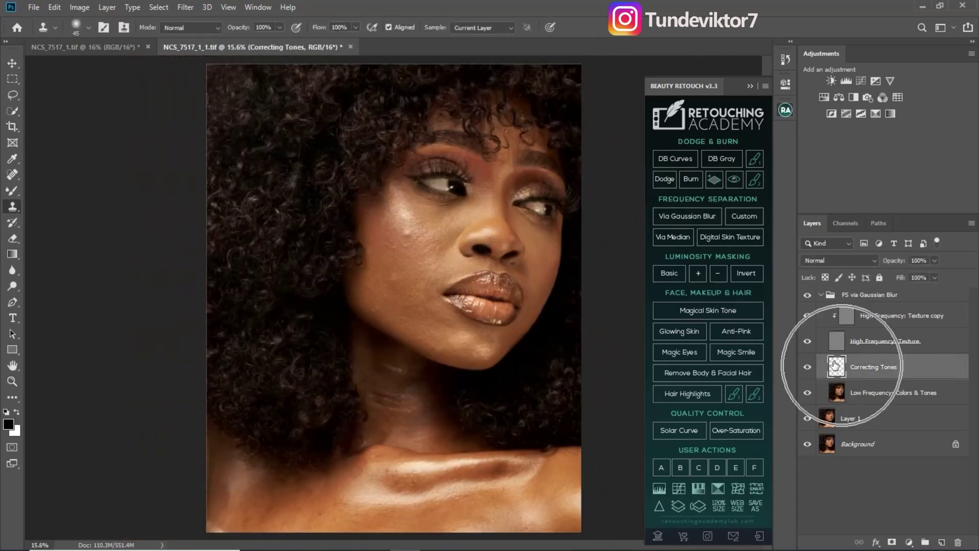
left_click(11, 193)
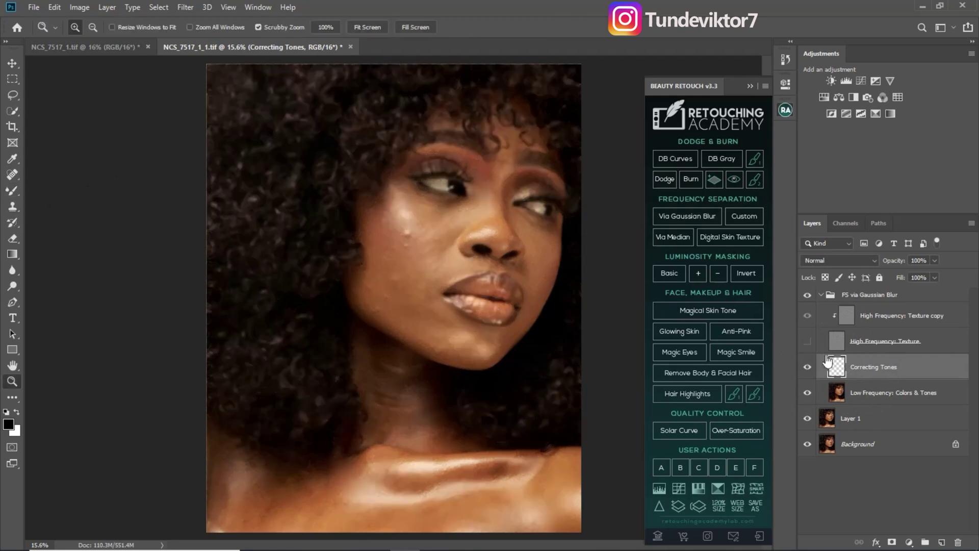
left_click(834, 345)
left_click(807, 346)
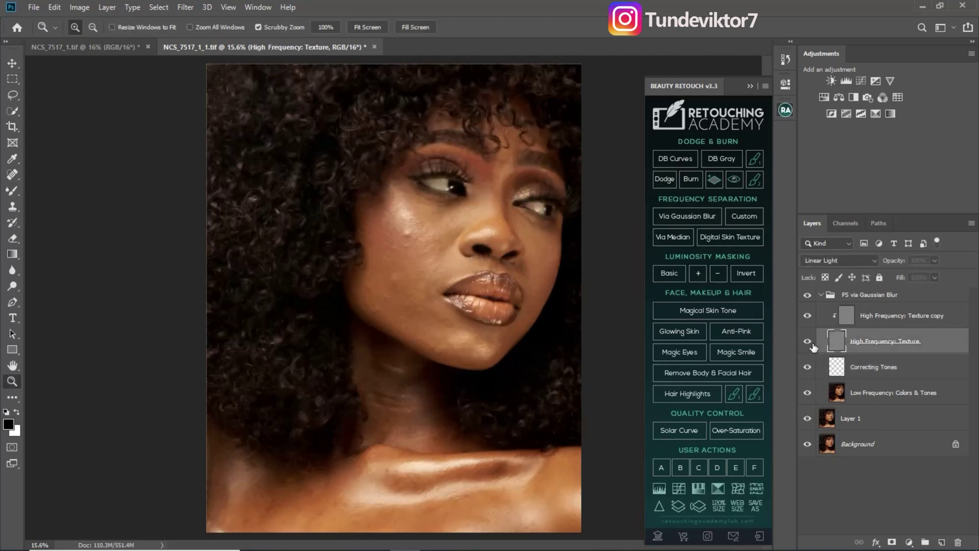
left_click(807, 342)
mouse_move(457, 262)
left_mouse_down()
mouse_move(479, 269)
mouse_move(445, 255)
left_mouse_up()
key("b")
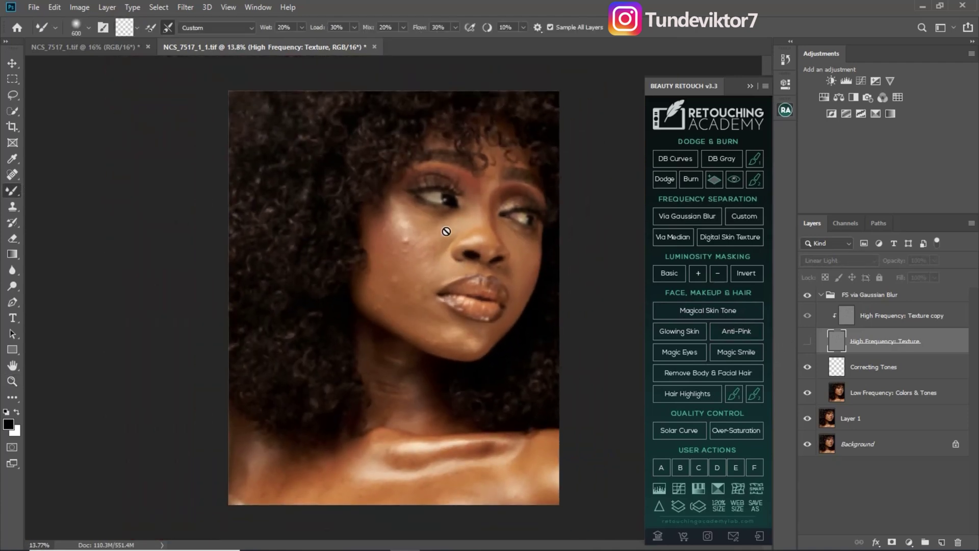
left_click(837, 372)
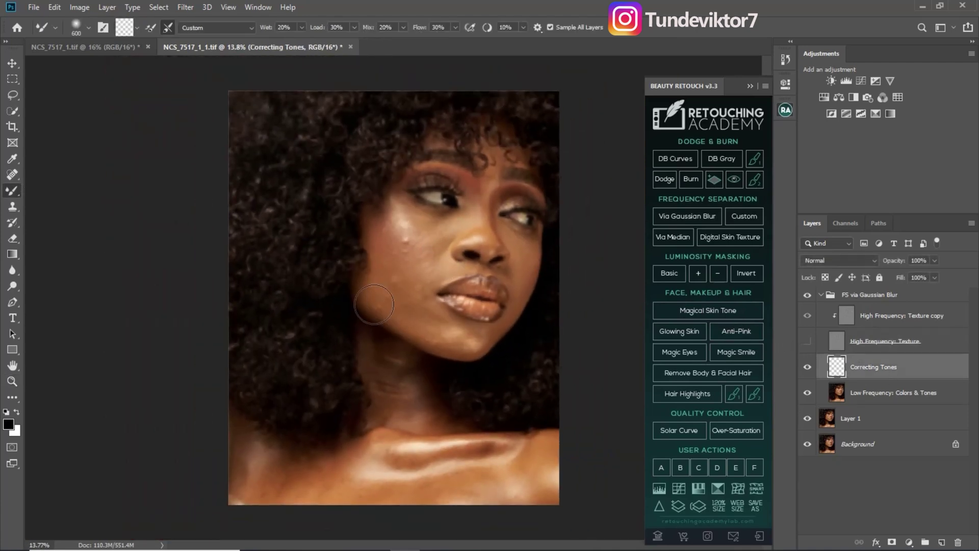
Smooth the face, neck and shoulder tones on the Correcting Tones layer using the Mixer Brush at sizes around 250 to 300.
key("bracketleft")
key("bracketleft")
key("bracketleft")
key("bracketleft")
scroll(436, 227, "up", 2)
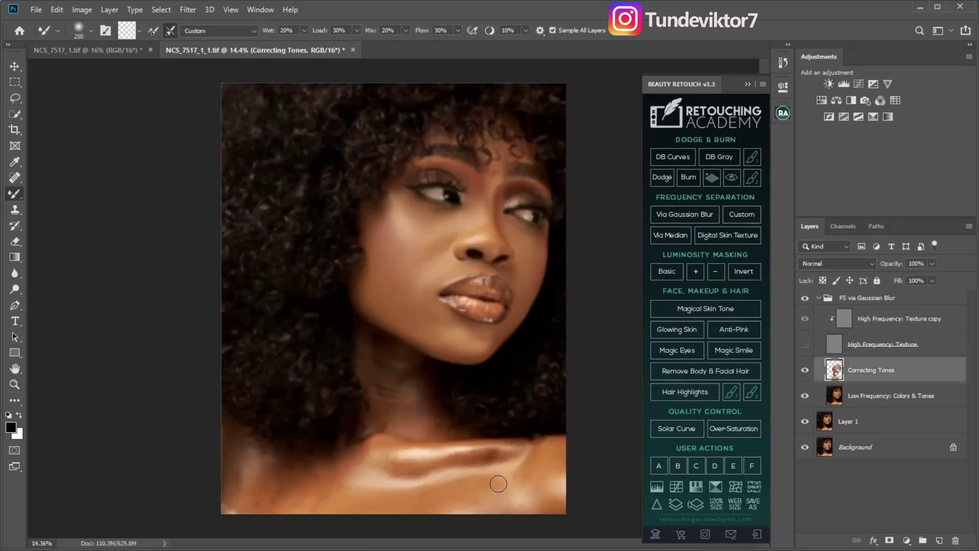
key("bracketright")
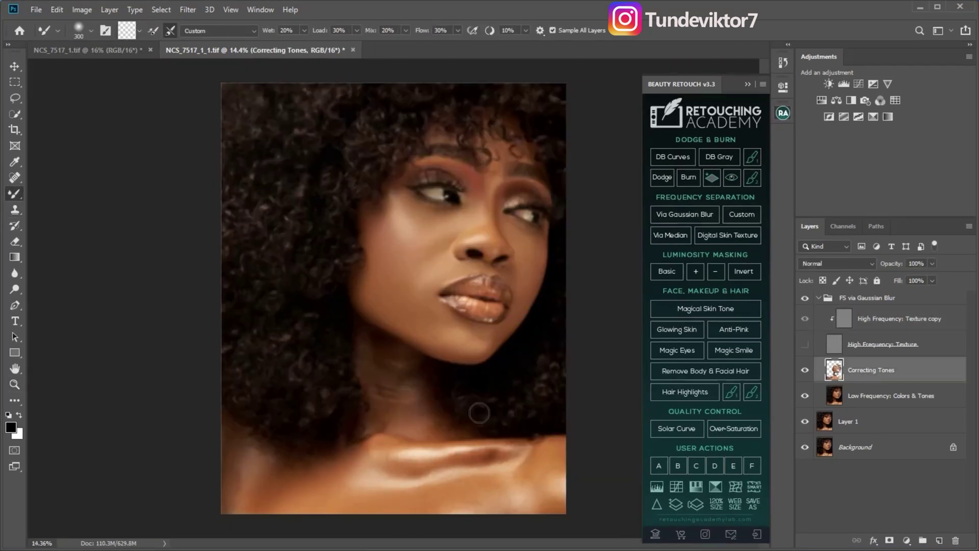
key("bracketleft")
left_click_drag(417, 453, 397, 460)
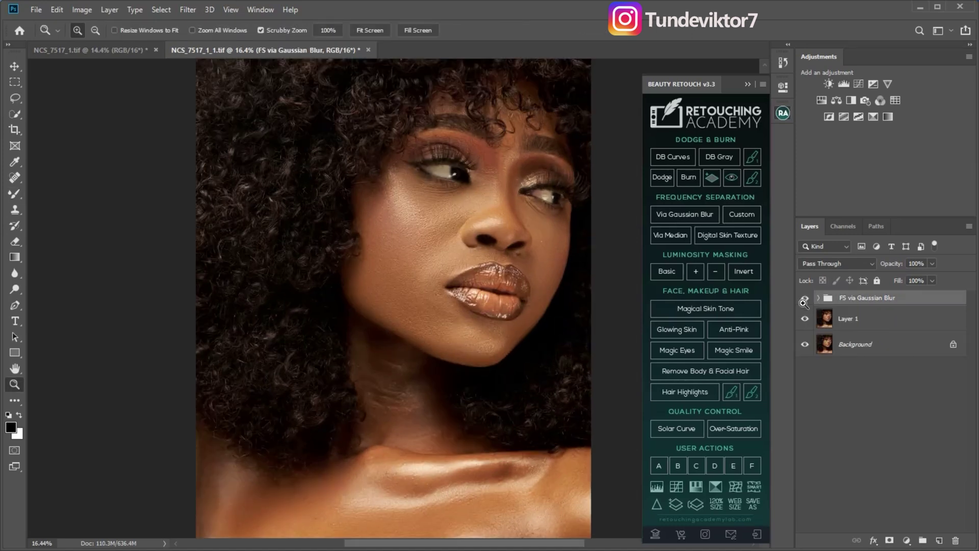
Compare the skin with and without the FS via Gaussian Blur group and examine the face, neck and shoulders at several magnifications.
left_click(805, 300)
left_click(806, 300)
left_click_drag(450, 501, 503, 504)
left_click_drag(365, 219, 381, 378)
left_click_drag(421, 219, 362, 356)
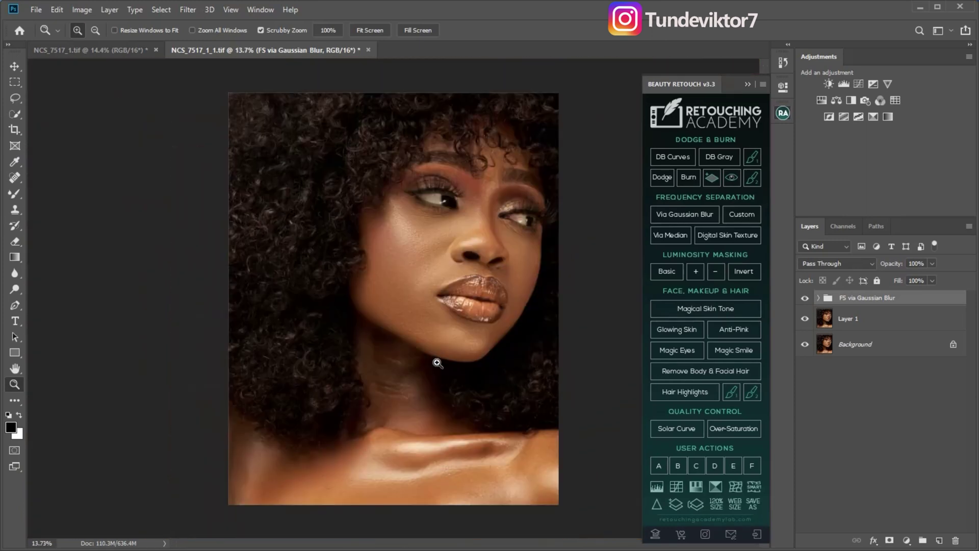
left_click_drag(437, 362, 427, 361)
left_click_drag(449, 291, 479, 300)
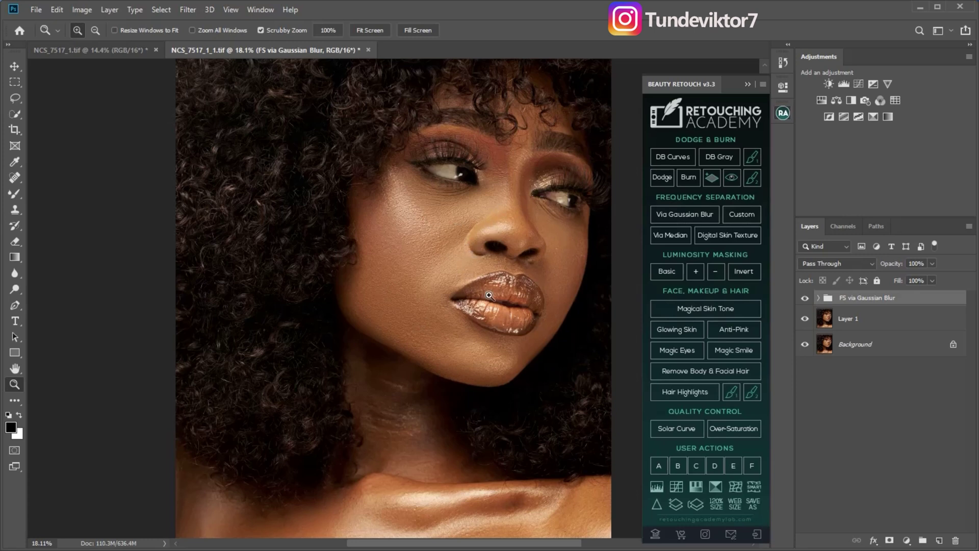
left_click_drag(489, 295, 467, 297)
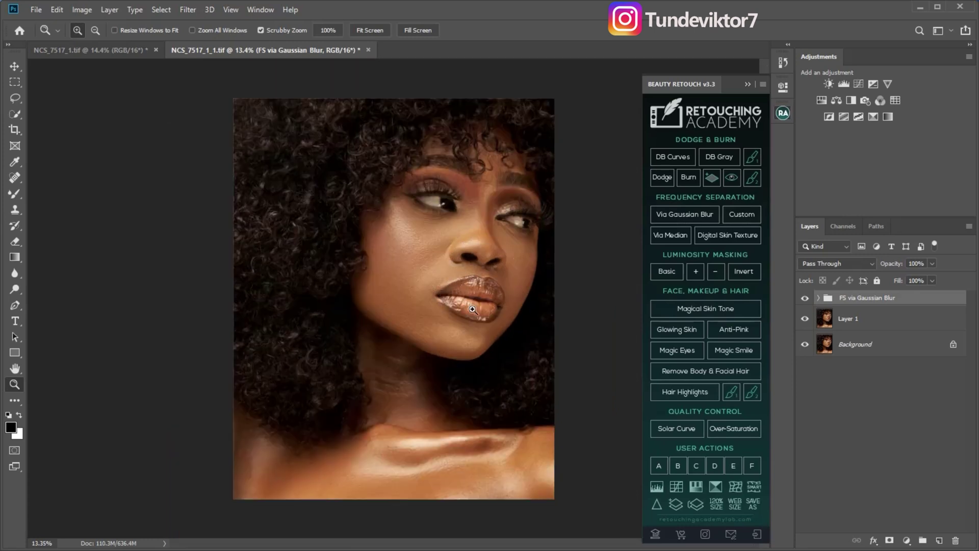